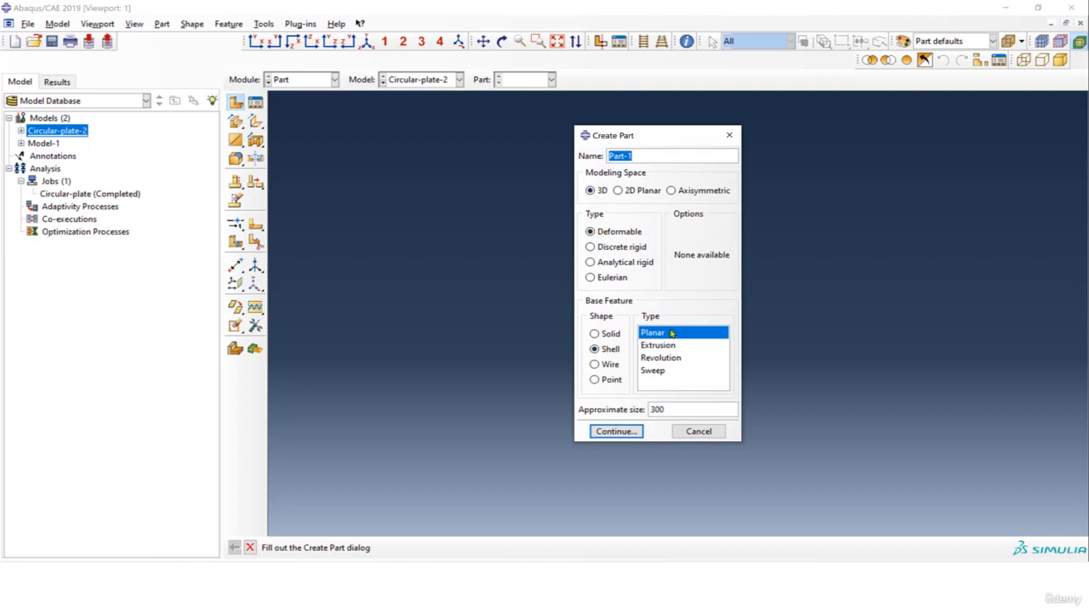
# Start a 3D deformable planar shell part with approximate size 300 and sketch a circle of about 119 radius centred on the origin.
pyautogui.click(663, 409)
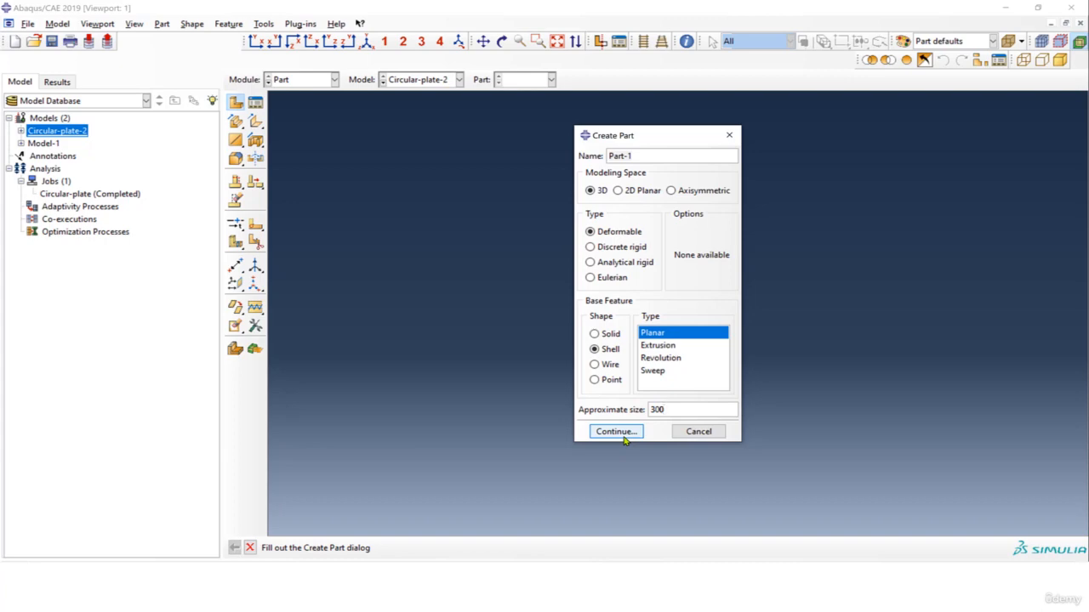
pyautogui.click(624, 437)
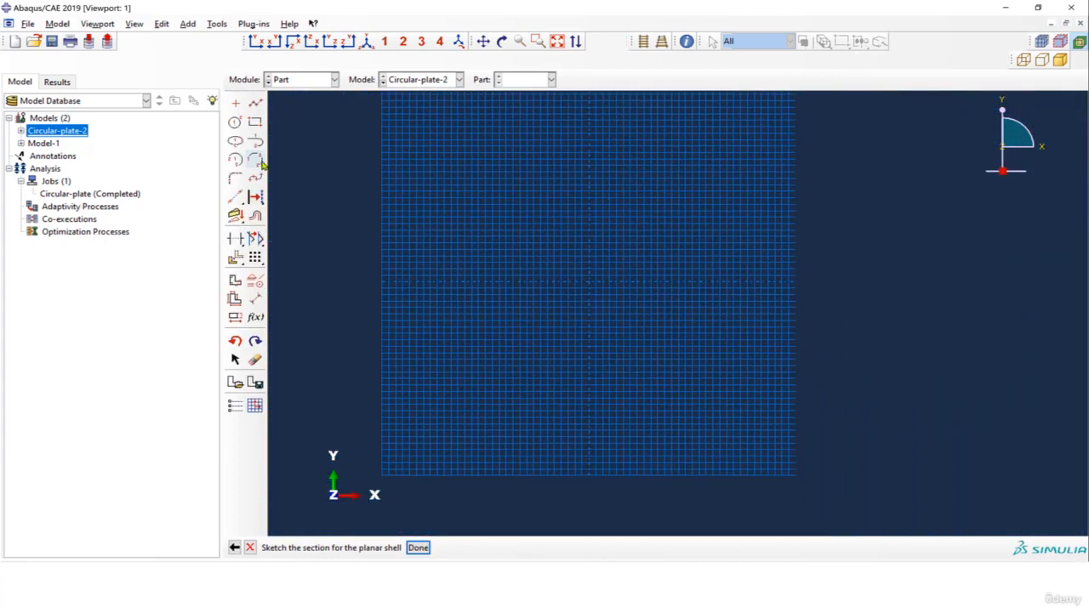
pyautogui.click(235, 123)
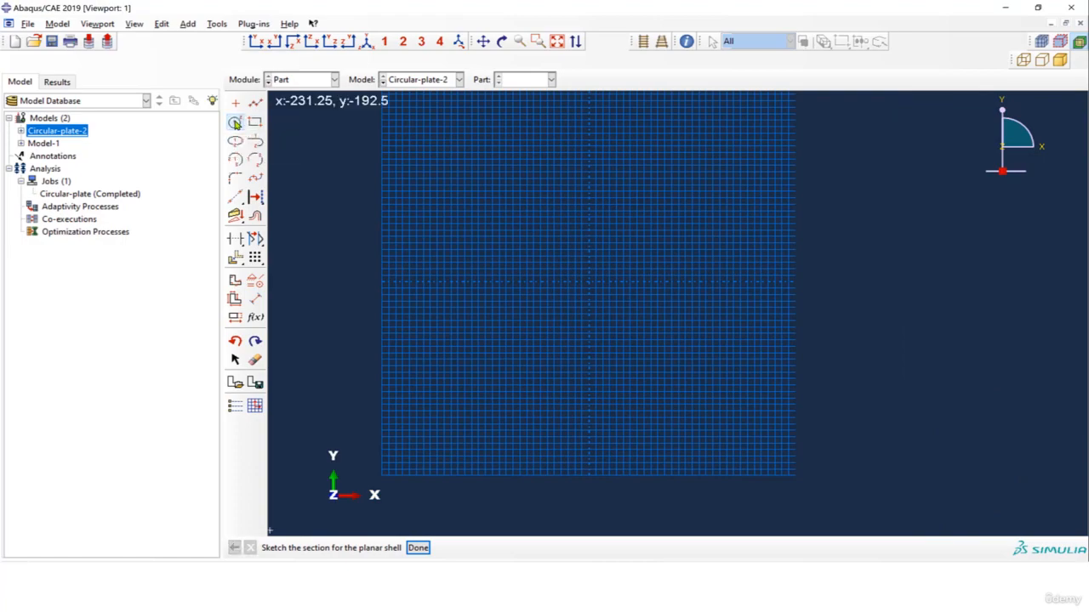
pyautogui.scroll(5, 589, 286)
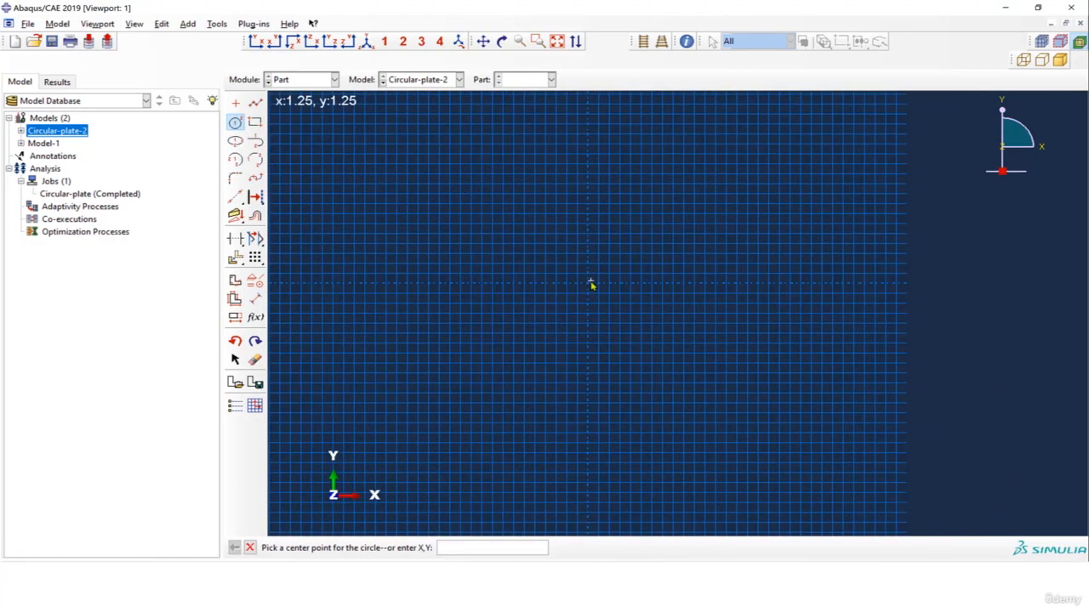
pyautogui.click(583, 277)
pyautogui.scroll(-5, 573, 223)
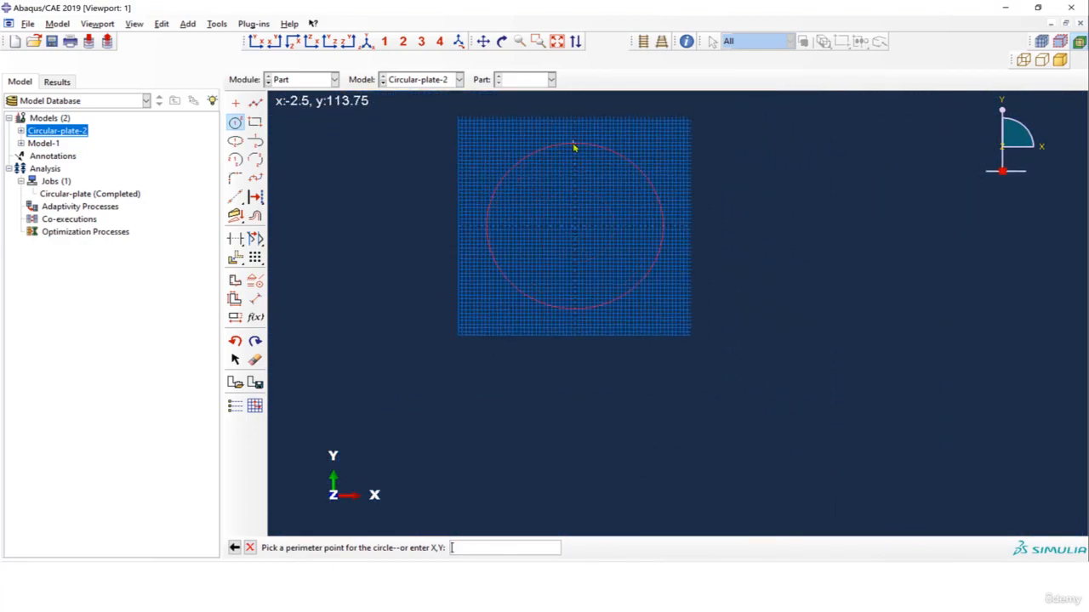
pyautogui.click(574, 142)
pyautogui.scroll(5, 564, 167)
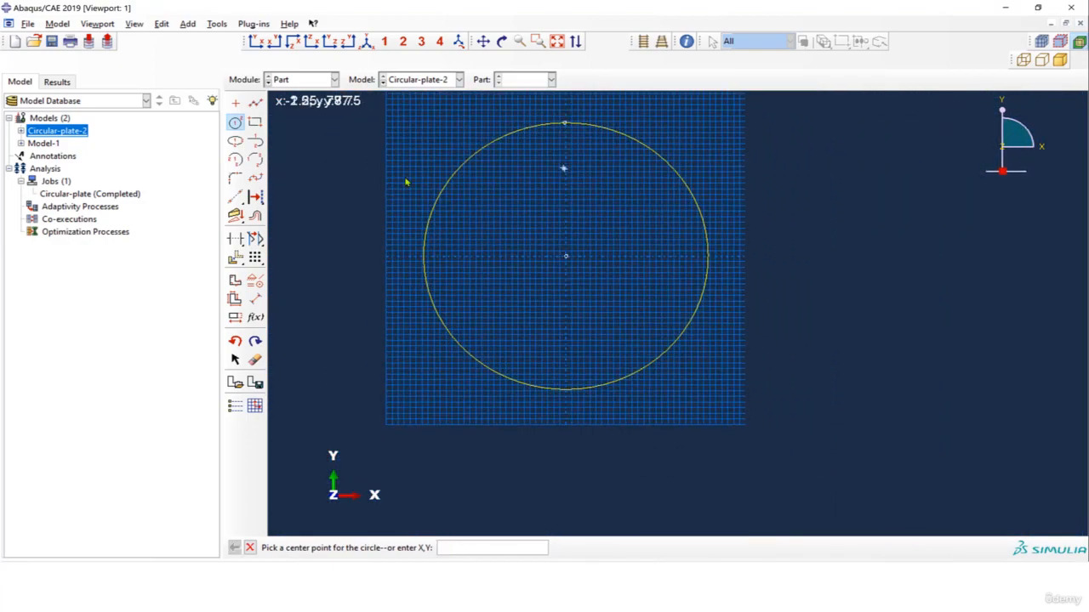
# Dimension the circle with a radius of 100 and finish the sketch to create the circular shell part.
pyautogui.click(255, 298)
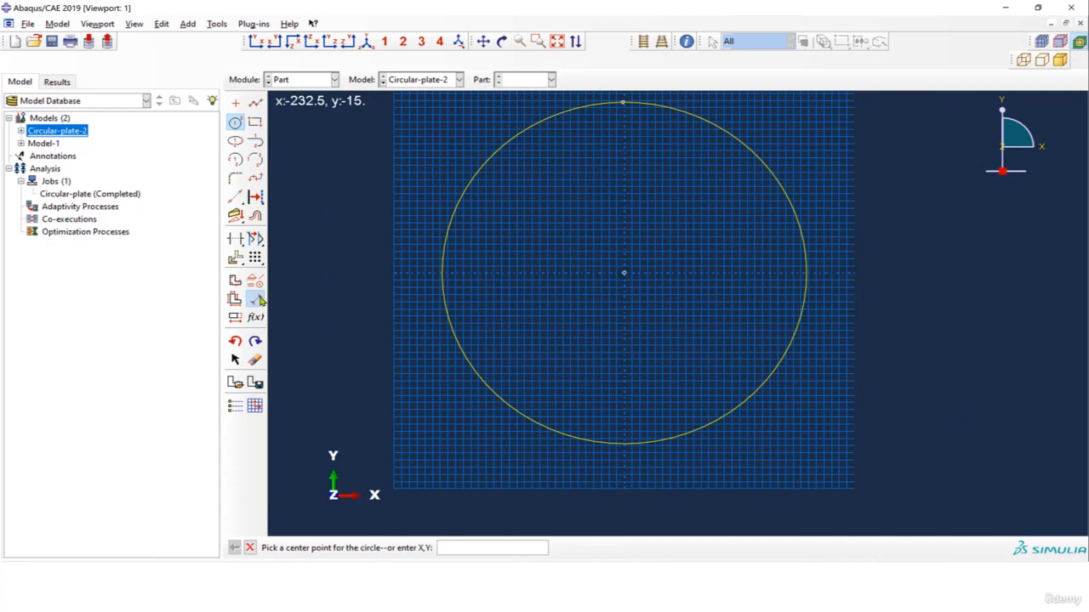
pyautogui.click(758, 156)
pyautogui.click(837, 143)
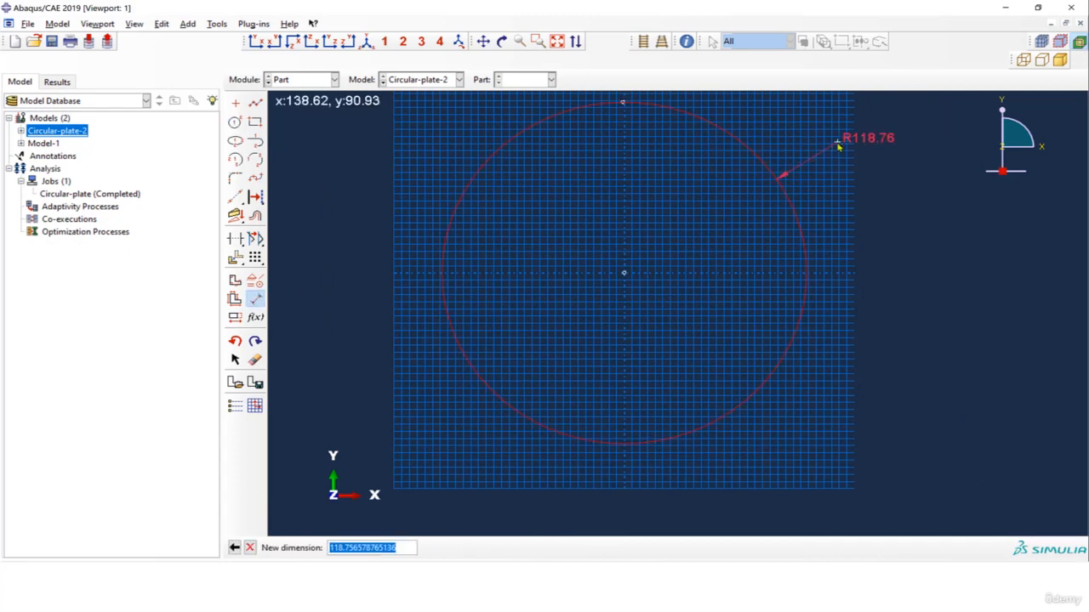
pyautogui.write('100')
pyautogui.press('Return')
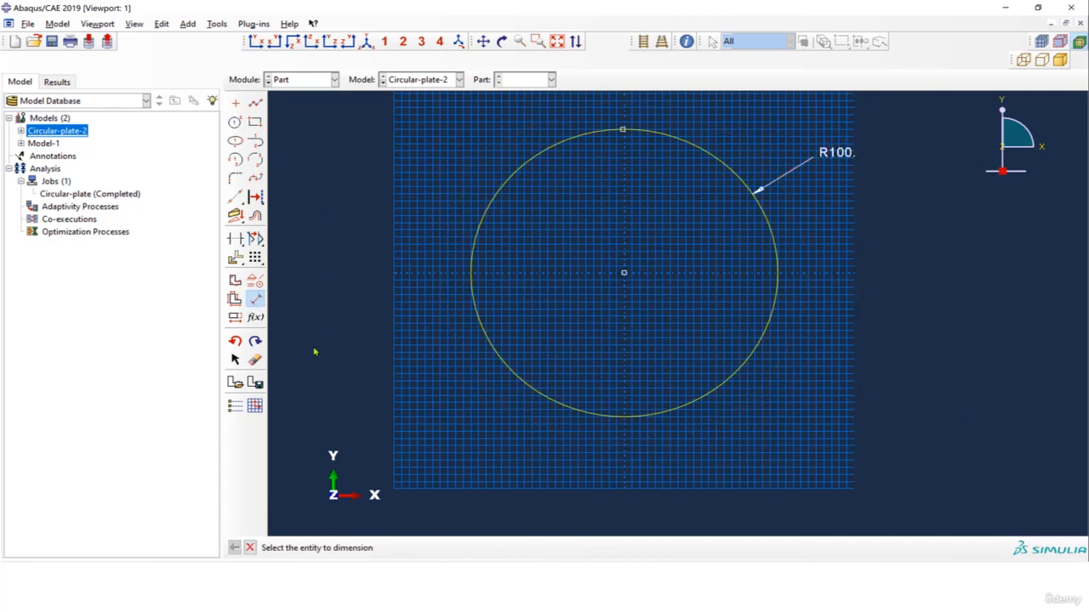
pyautogui.click(249, 548)
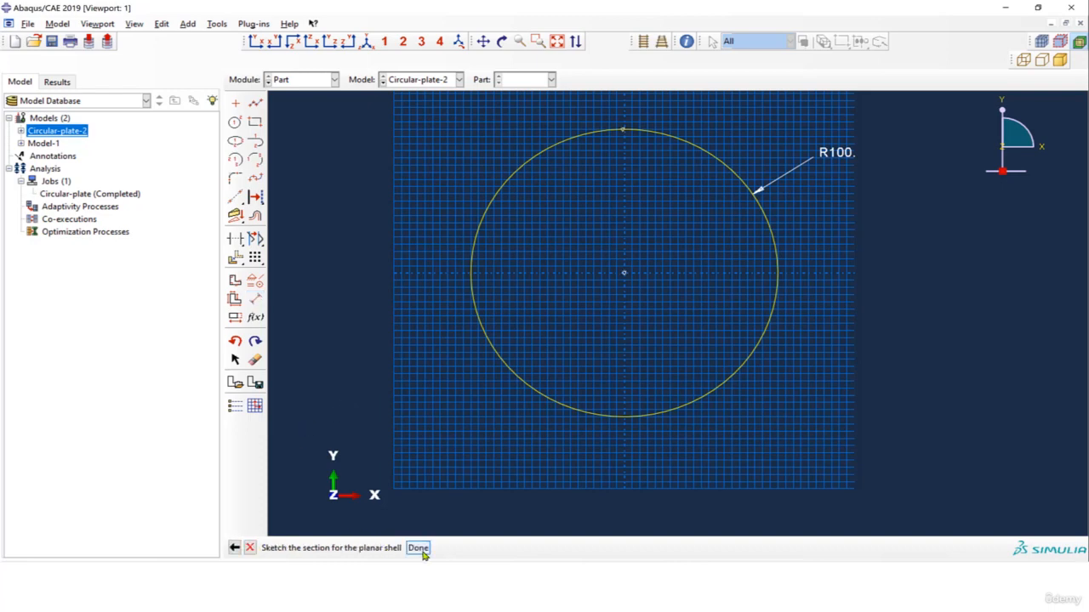
pyautogui.click(416, 549)
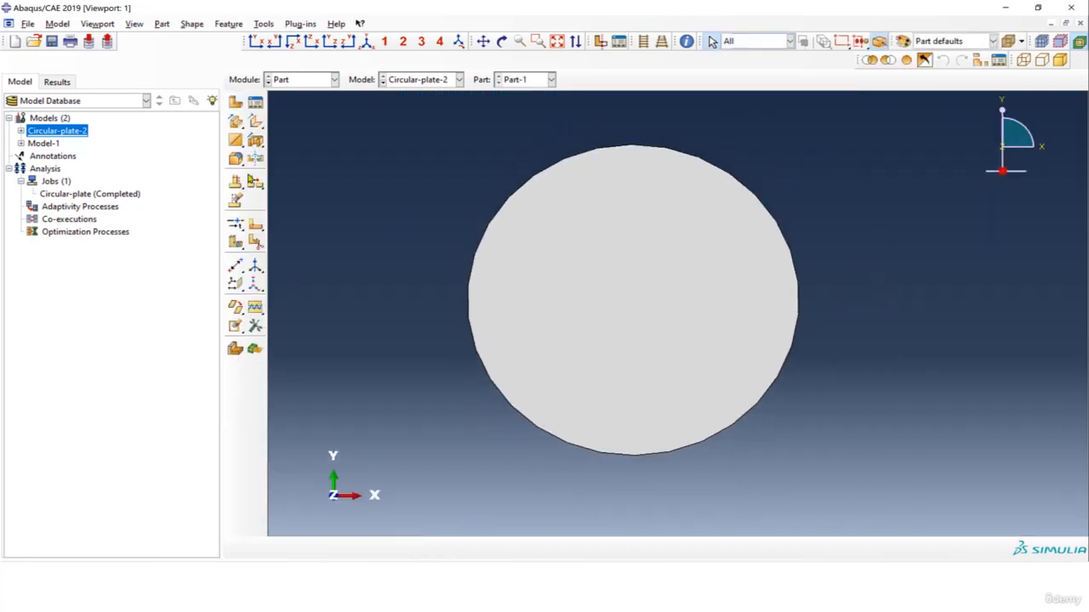
# In the Property module, create an isotropic elastic material named Steel with Young's modulus 2.1e5 and Poisson's ratio 0.3.
pyautogui.click(323, 81)
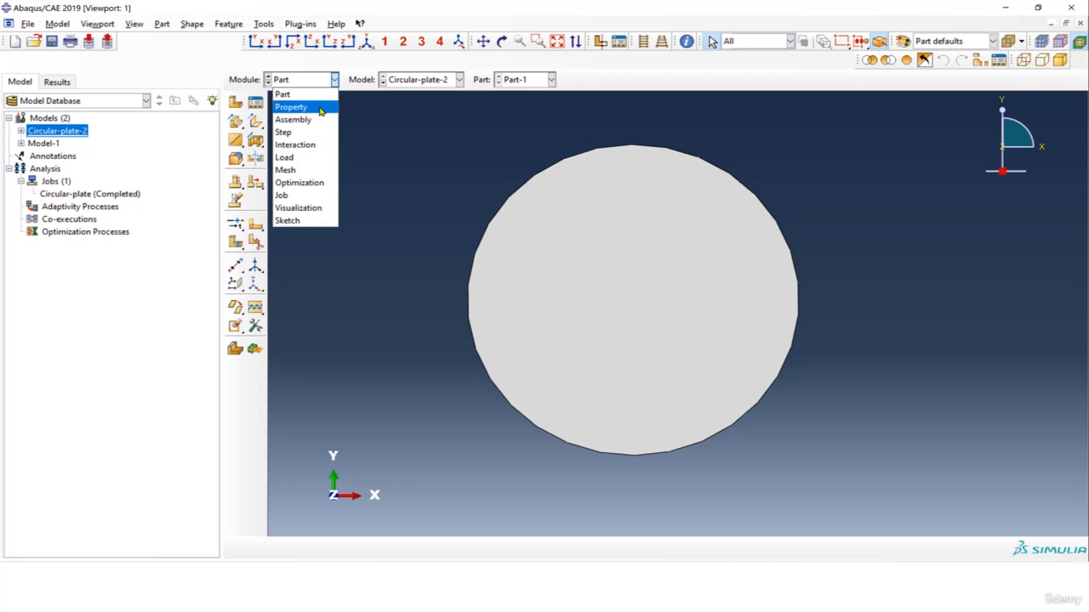
pyautogui.click(320, 112)
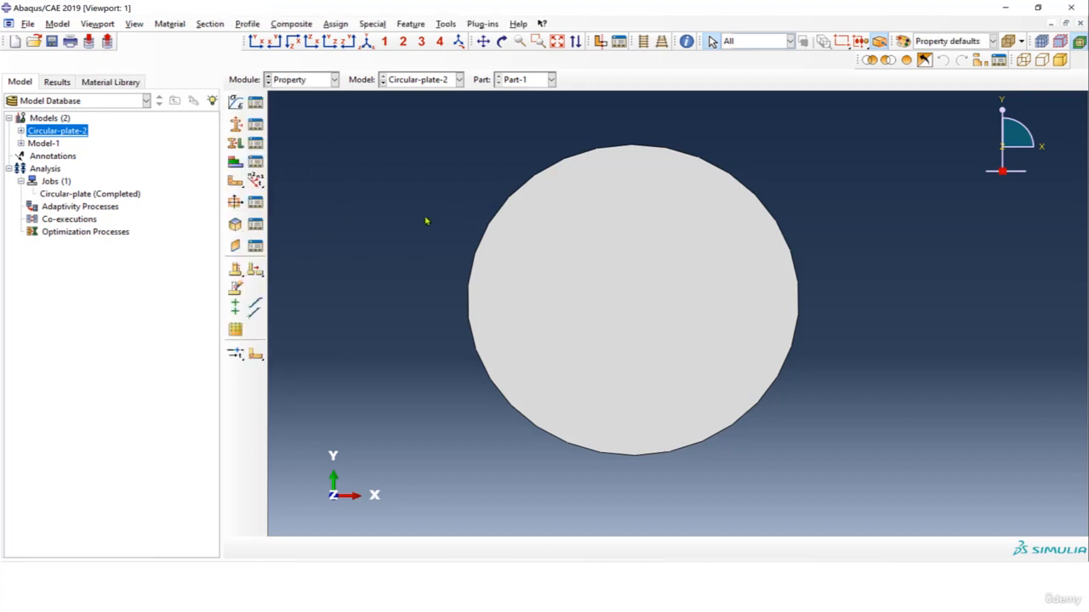
pyautogui.click(235, 102)
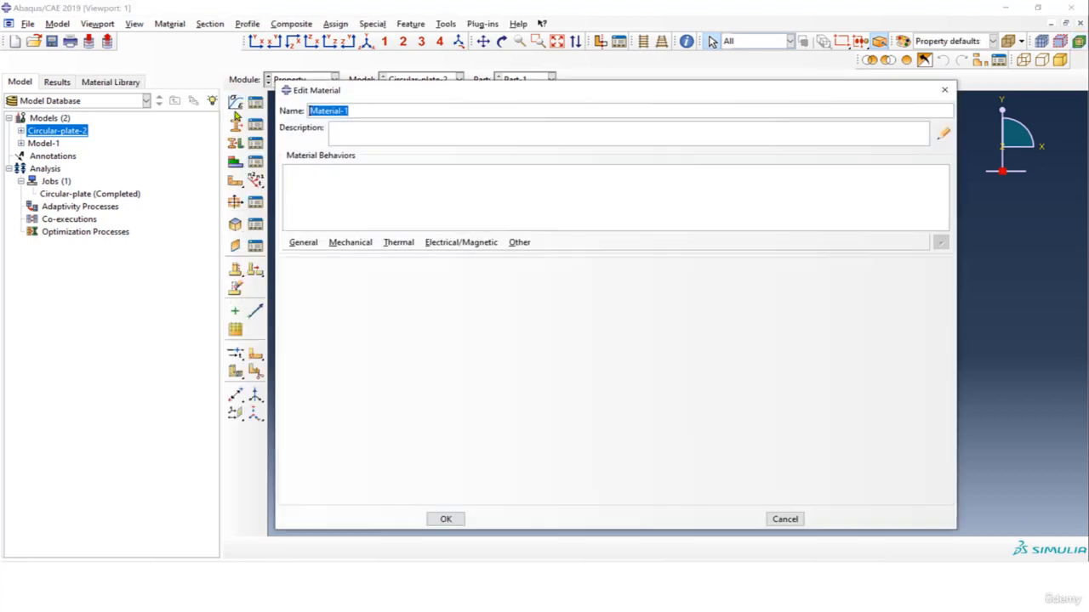
pyautogui.write('Steel')
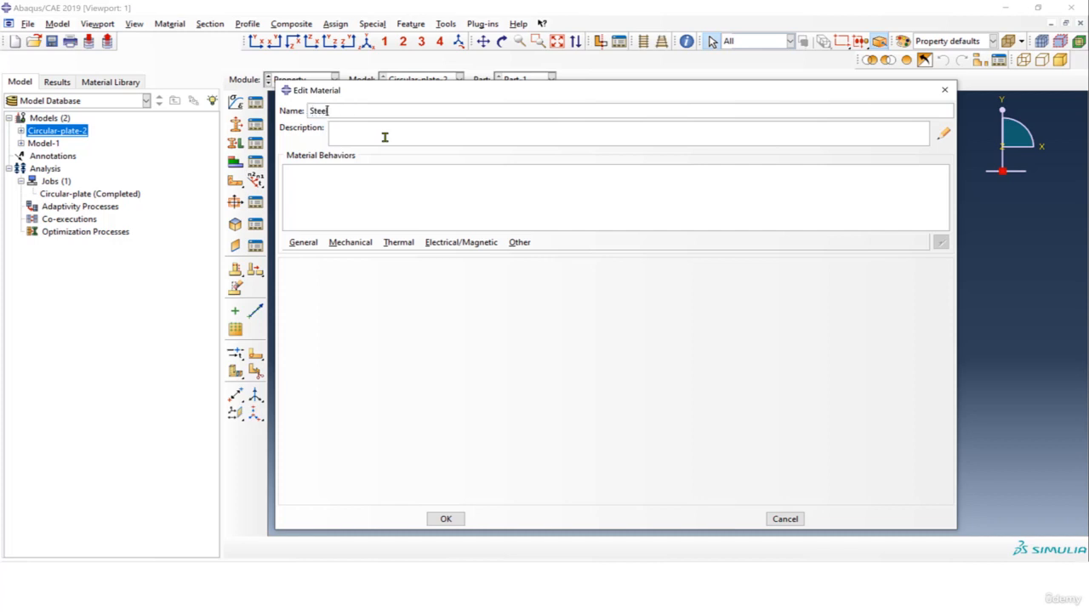
pyautogui.click(351, 248)
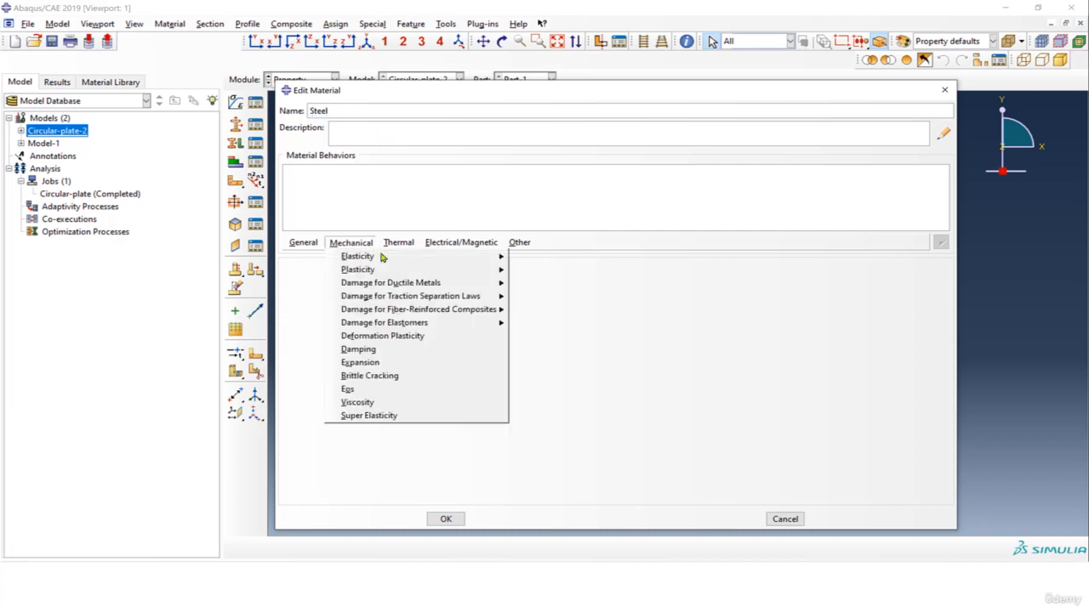
pyautogui.moveTo(451, 260)
pyautogui.click(527, 257)
pyautogui.click(336, 422)
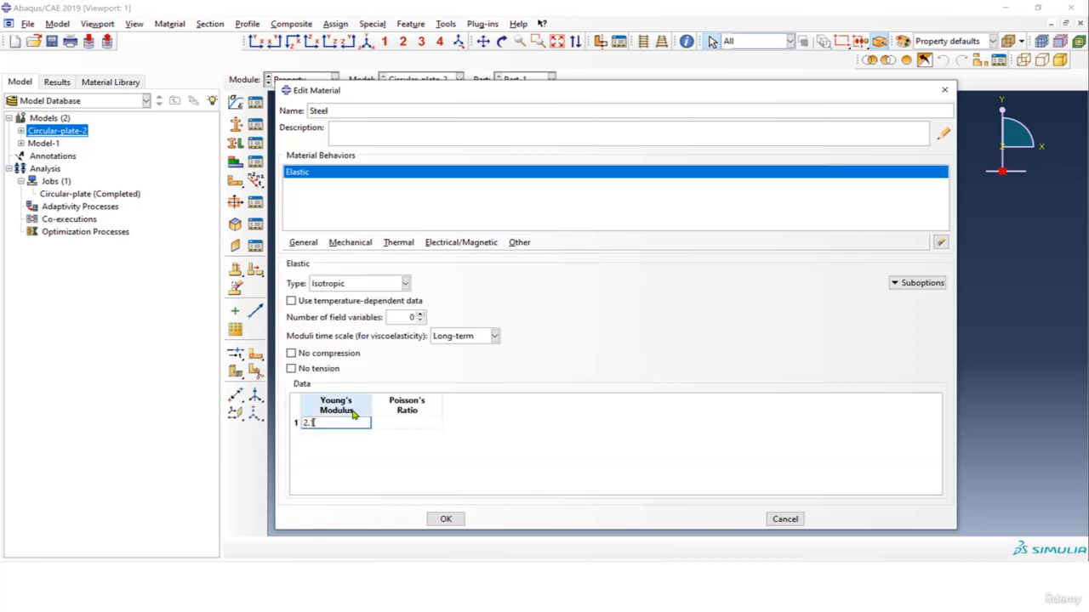
pyautogui.press('Tab')
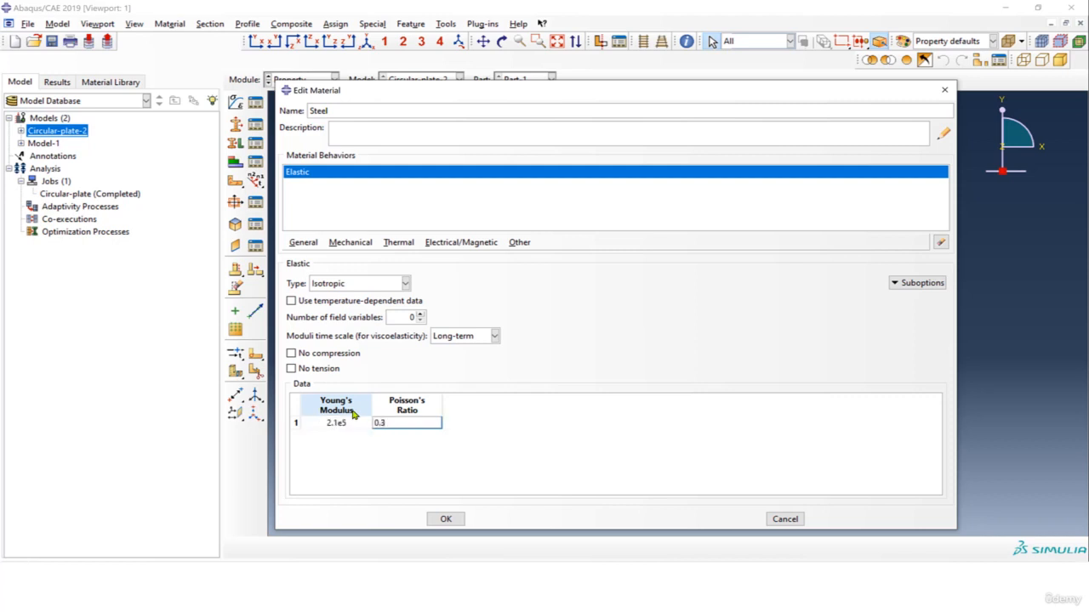
pyautogui.write('0.3')
pyautogui.click(445, 519)
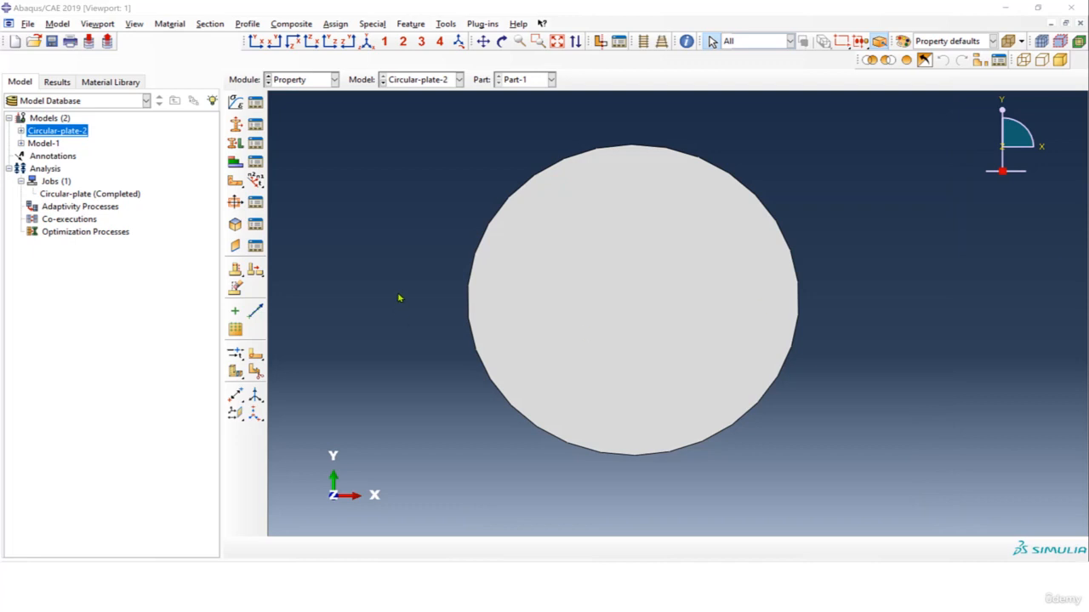
# Create a homogeneous shell section with a thickness of 5 and the Steel material.
pyautogui.click(236, 125)
pyautogui.click(336, 183)
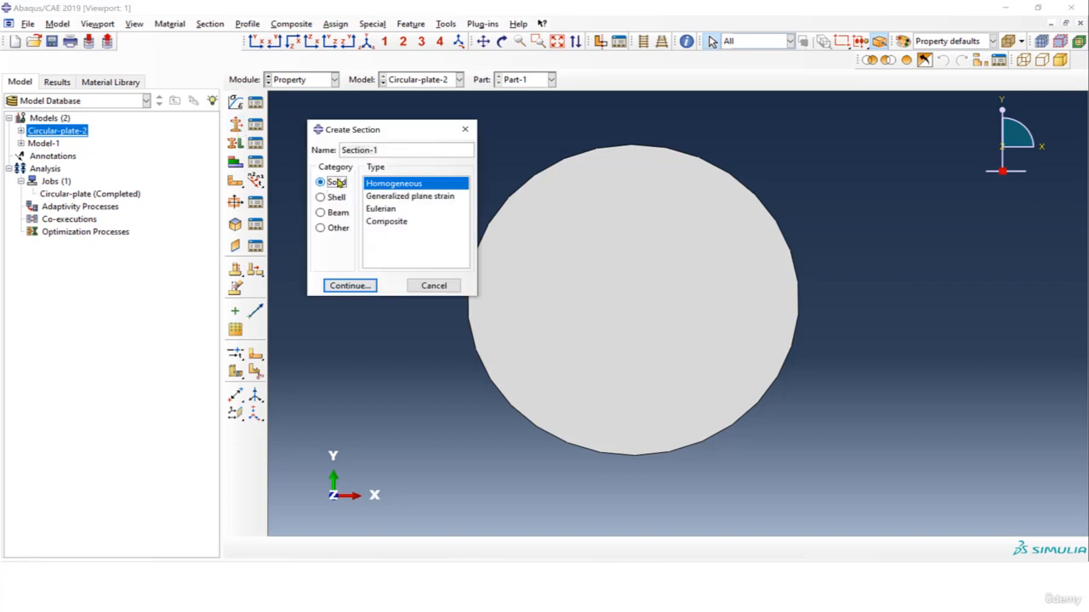
pyautogui.click(332, 197)
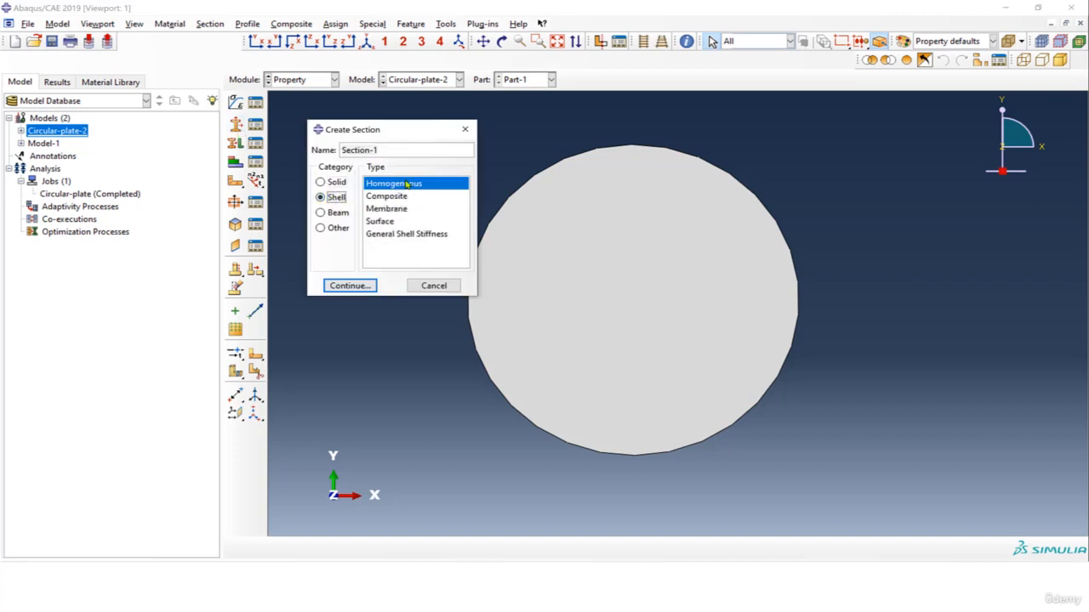
pyautogui.click(353, 286)
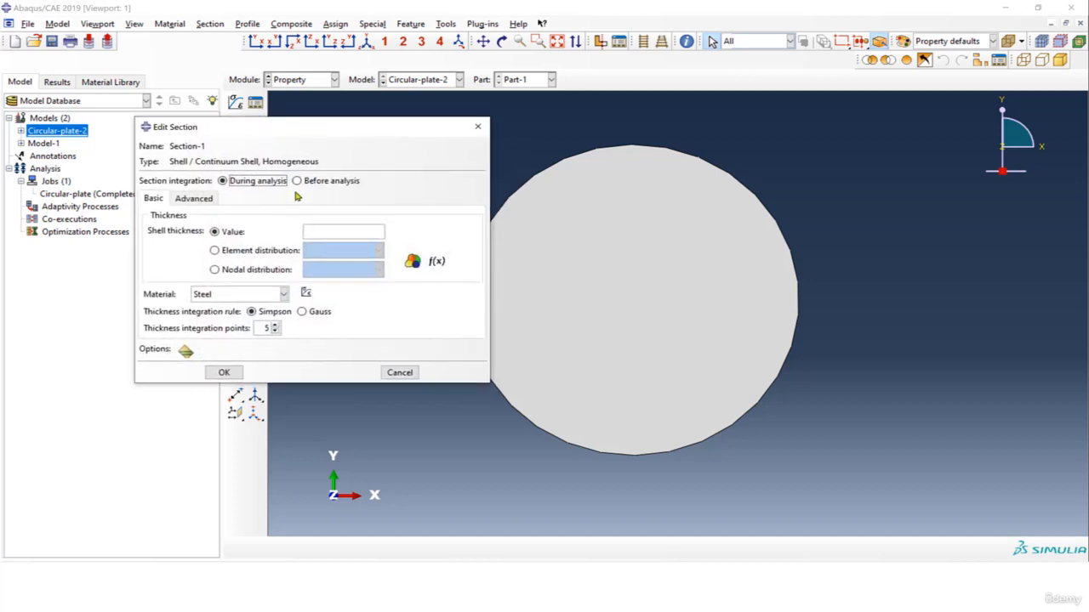
pyautogui.click(339, 231)
pyautogui.click(205, 295)
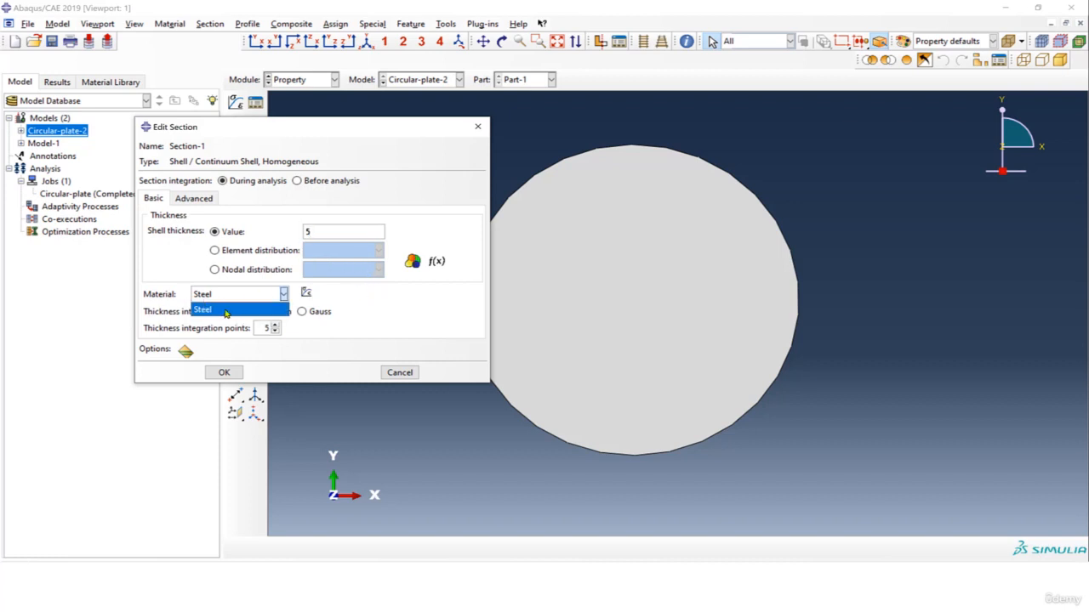
pyautogui.click(226, 311)
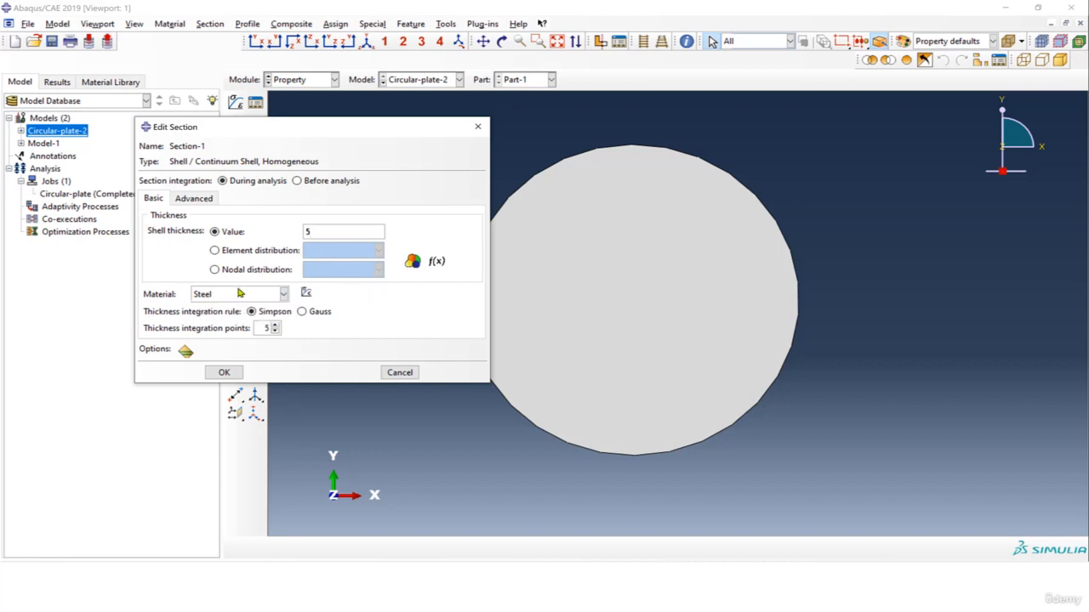
pyautogui.click(224, 373)
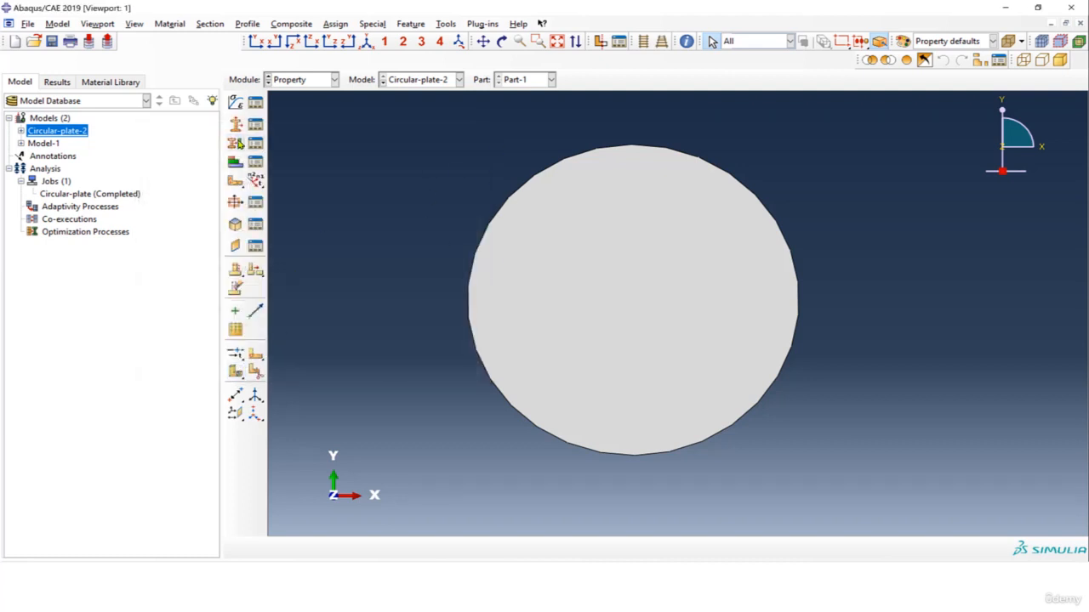
# Assign Section-1 to the whole circular plate with the shell offset defined at the middle surface.
pyautogui.click(236, 144)
pyautogui.moveTo(437, 174); pyautogui.dragTo(697, 349)
pyautogui.click(563, 549)
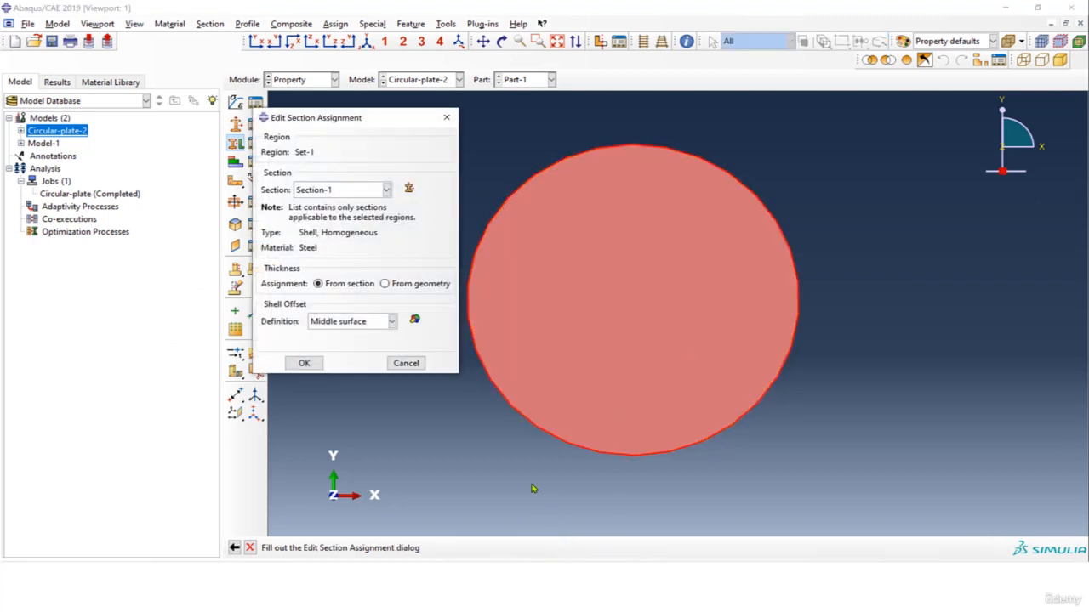
pyautogui.moveTo(356, 119)
pyautogui.mouseDown()
pyautogui.moveTo(373, 103)
pyautogui.moveTo(344, 101)
pyautogui.mouseUp()
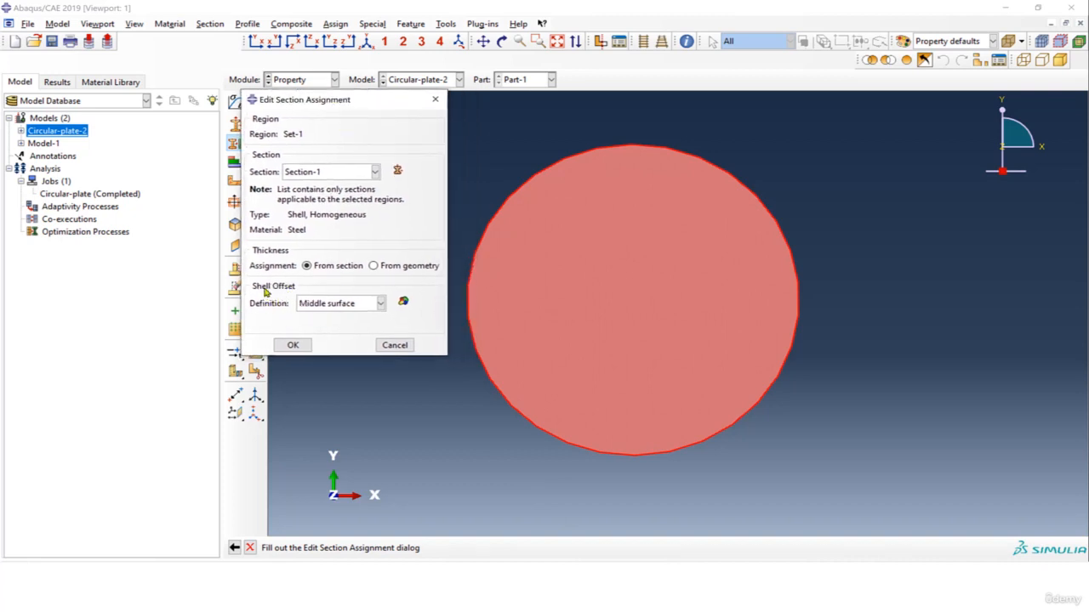
pyautogui.click(328, 175)
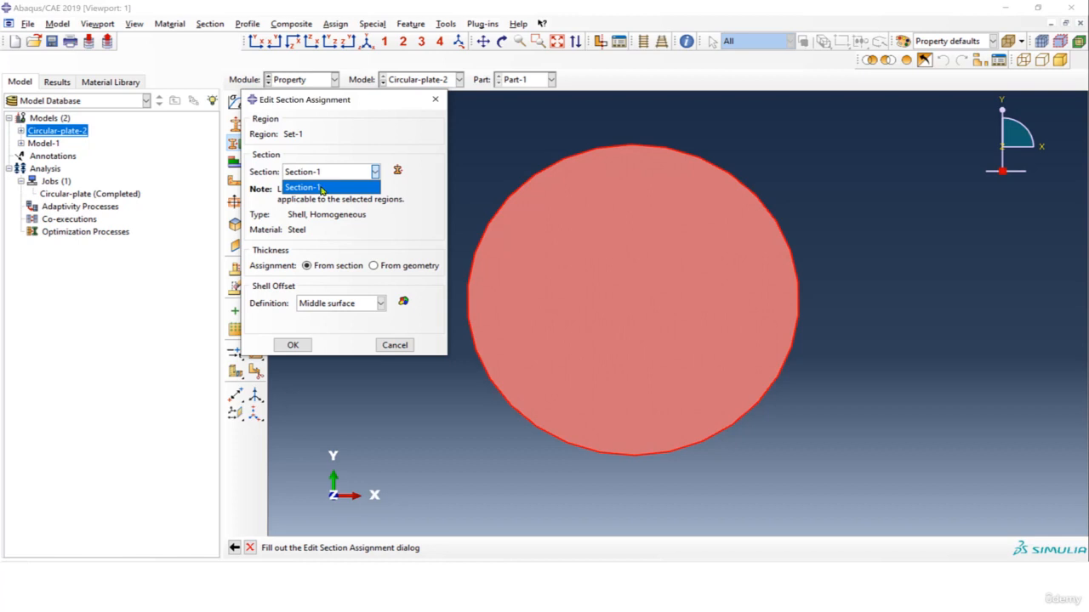
pyautogui.click(324, 187)
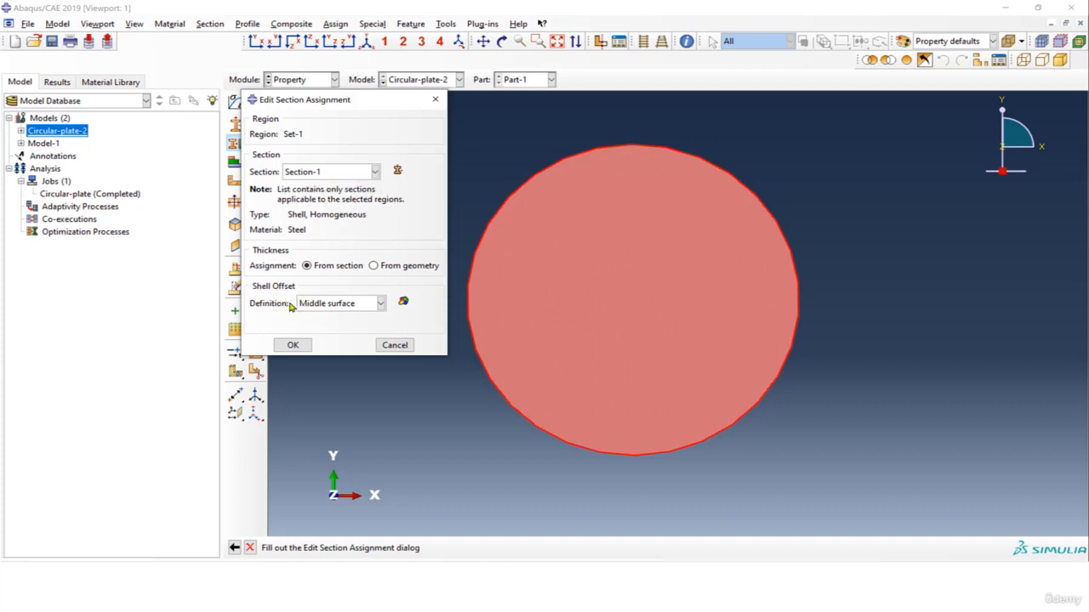
pyautogui.click(345, 305)
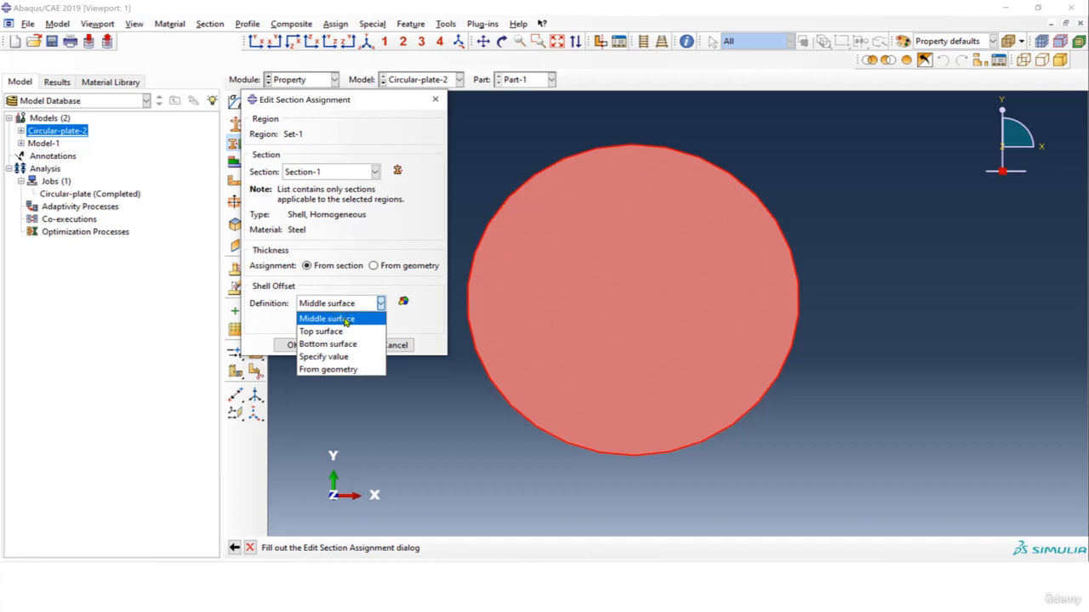
pyautogui.click(345, 320)
pyautogui.keyDown('ctrl'); pyautogui.keyDown('alt'); pyautogui.moveTo(757, 258); pyautogui.dragTo(856, 357); pyautogui.keyUp('alt'); pyautogui.keyUp('ctrl')
pyautogui.keyDown('ctrl'); pyautogui.keyDown('alt'); pyautogui.moveTo(772, 338); pyautogui.dragTo(664, 284); pyautogui.keyUp('alt'); pyautogui.keyUp('ctrl')
pyautogui.scroll(-2, 662, 258)
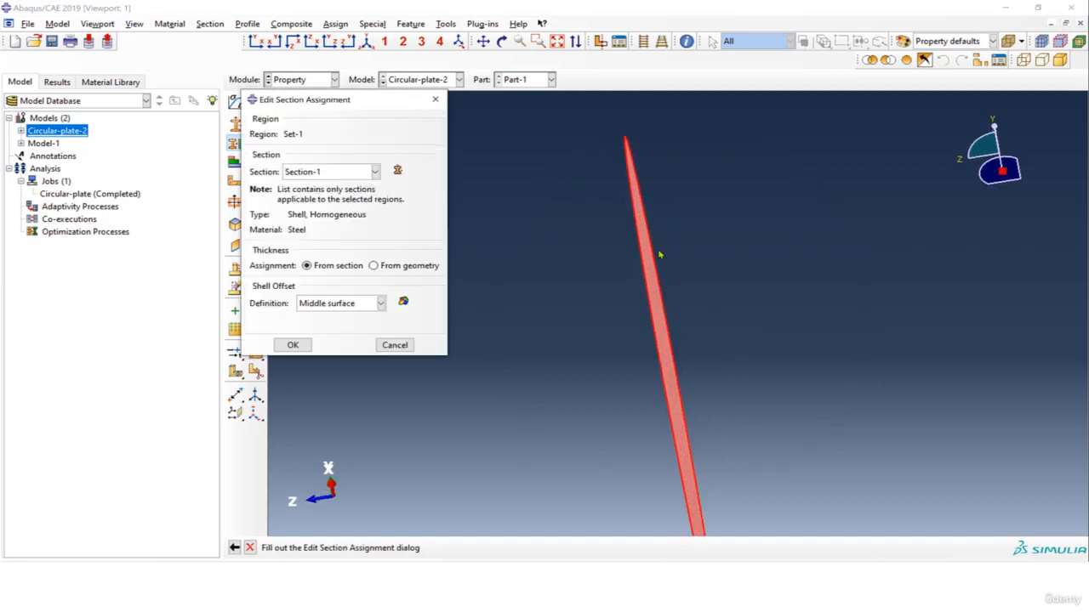
pyautogui.click(294, 344)
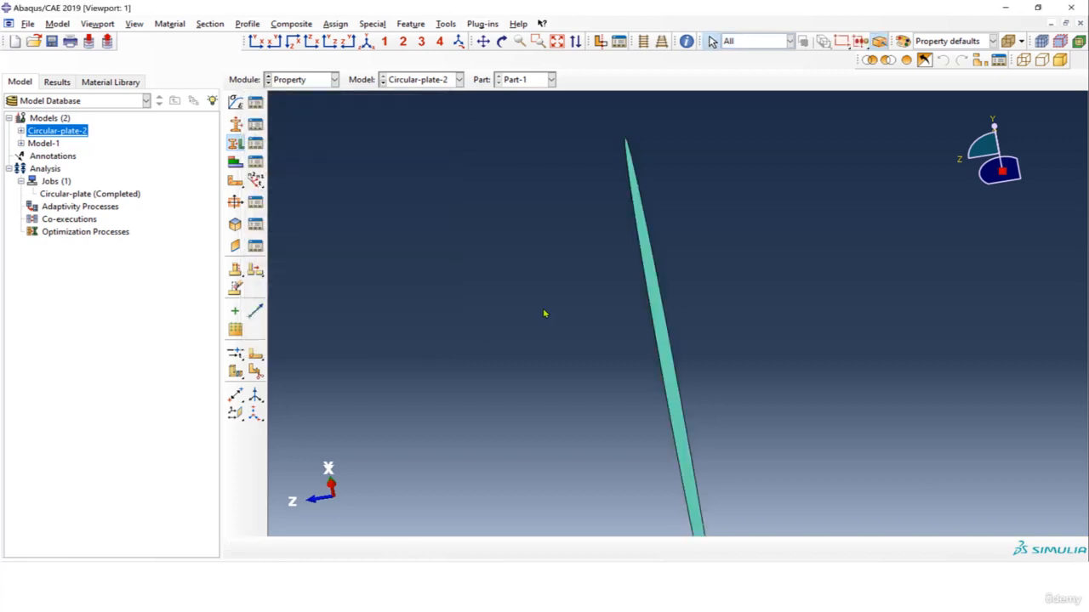
# Turn on shell thickness rendering in the part display options with a scale factor of 1.
pyautogui.click(135, 23)
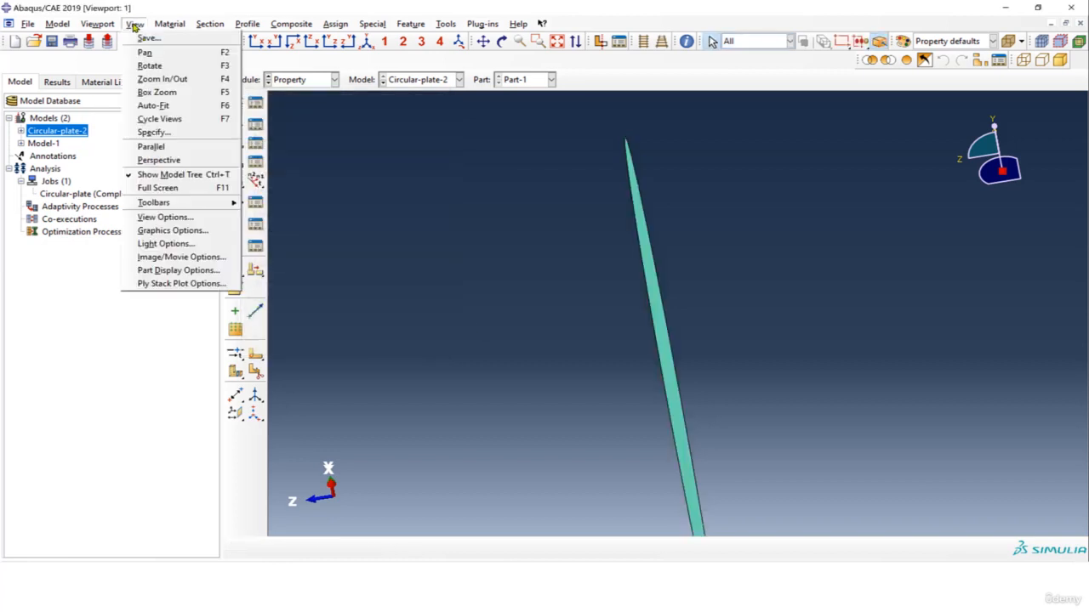
pyautogui.click(177, 270)
pyautogui.click(187, 475)
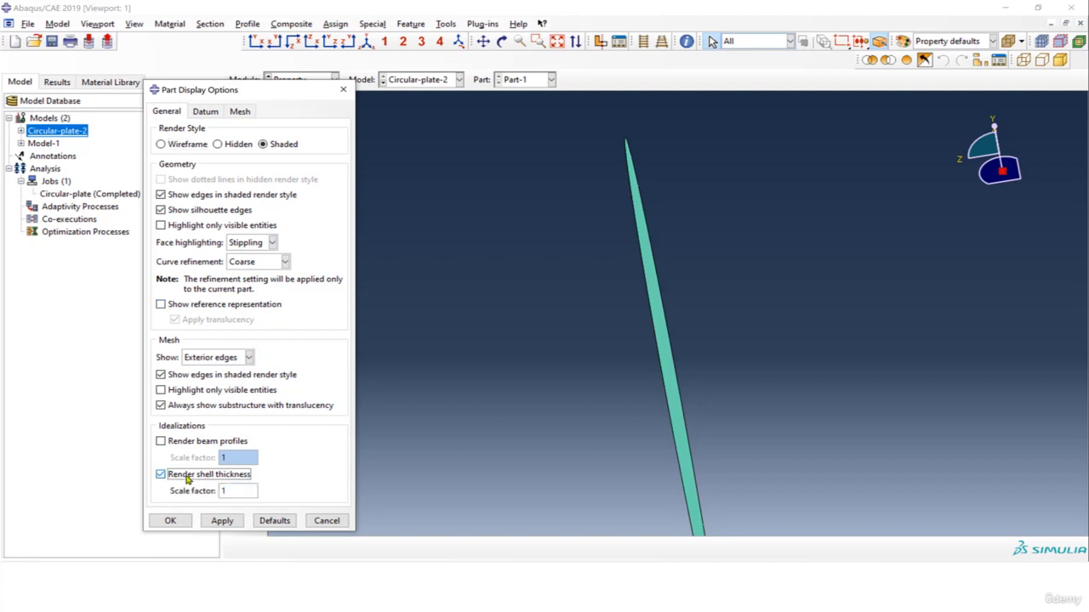
pyautogui.click(217, 521)
pyautogui.click(170, 521)
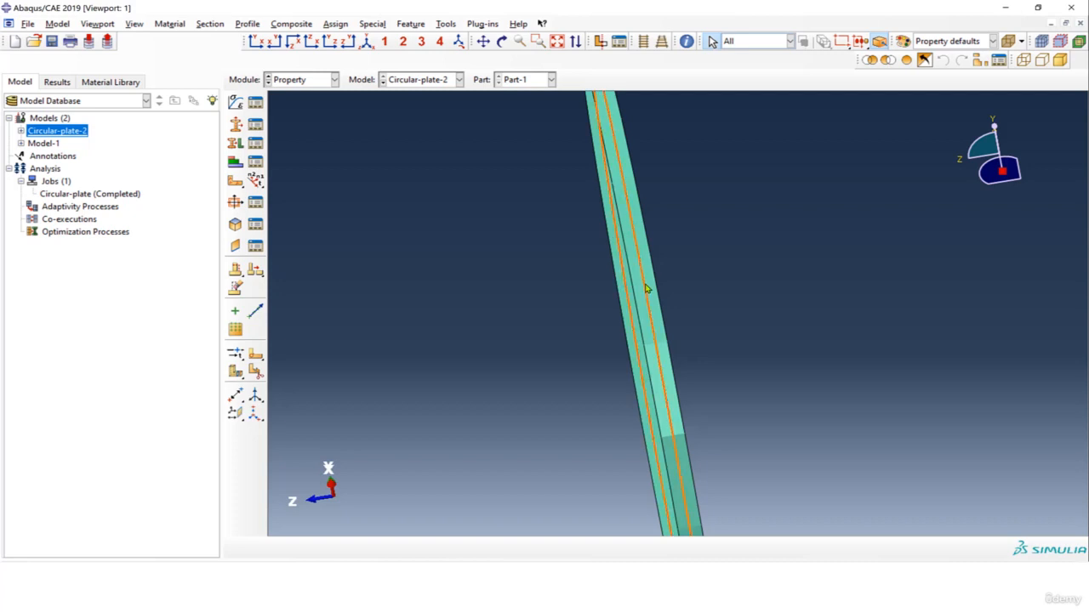
# Examine the plate's rendered thickness along its edge and review the thickness and material settings of Section-1.
pyautogui.scroll(-2, 654, 320)
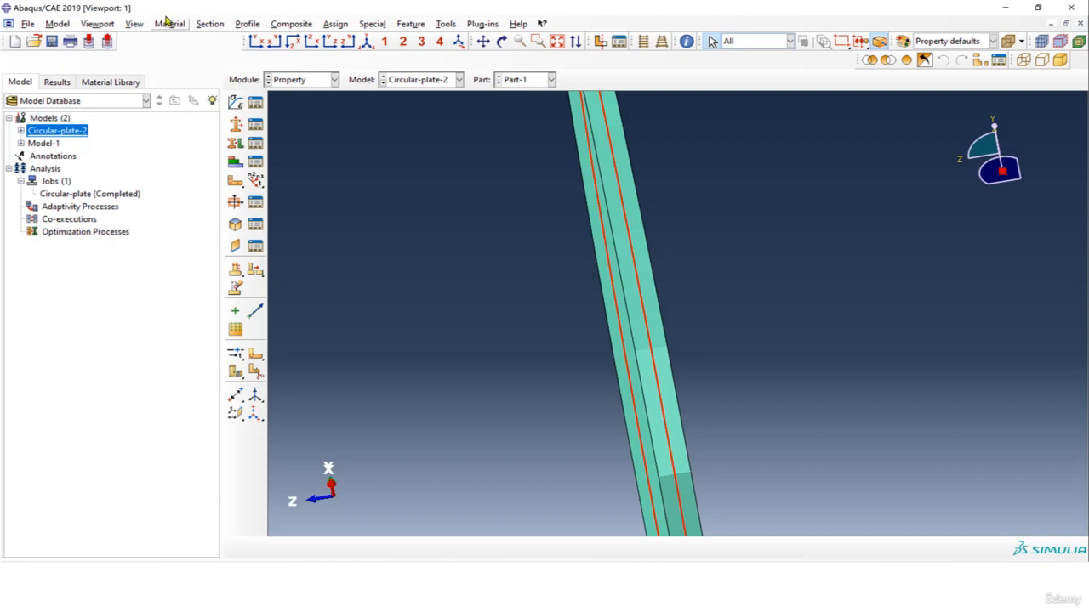
pyautogui.scroll(-1, 654, 270)
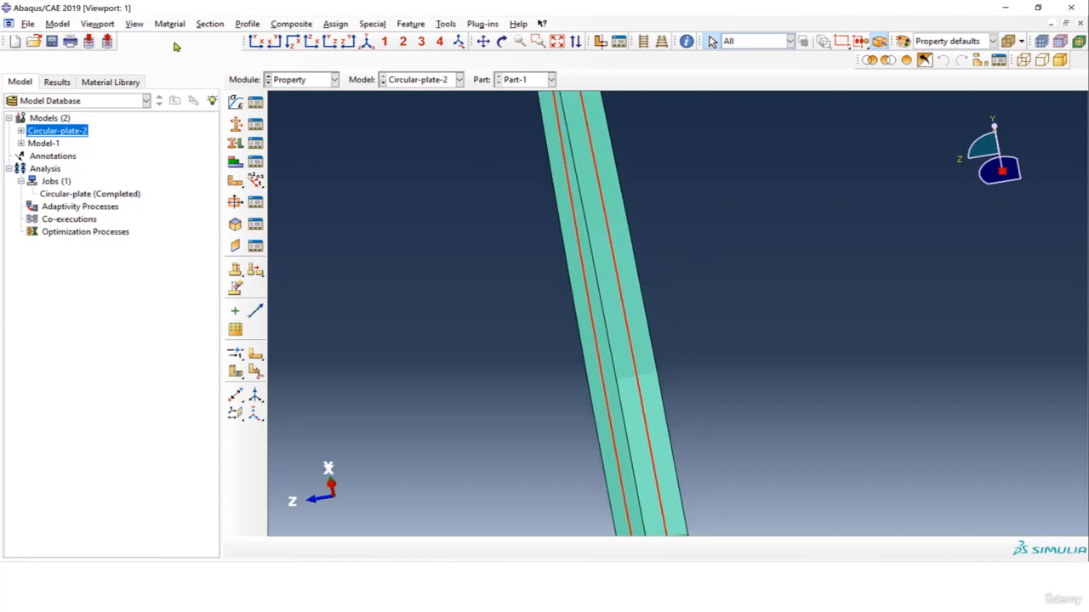
pyautogui.click(134, 24)
pyautogui.click(658, 250)
pyautogui.moveTo(681, 255); pyautogui.dragTo(635, 248)
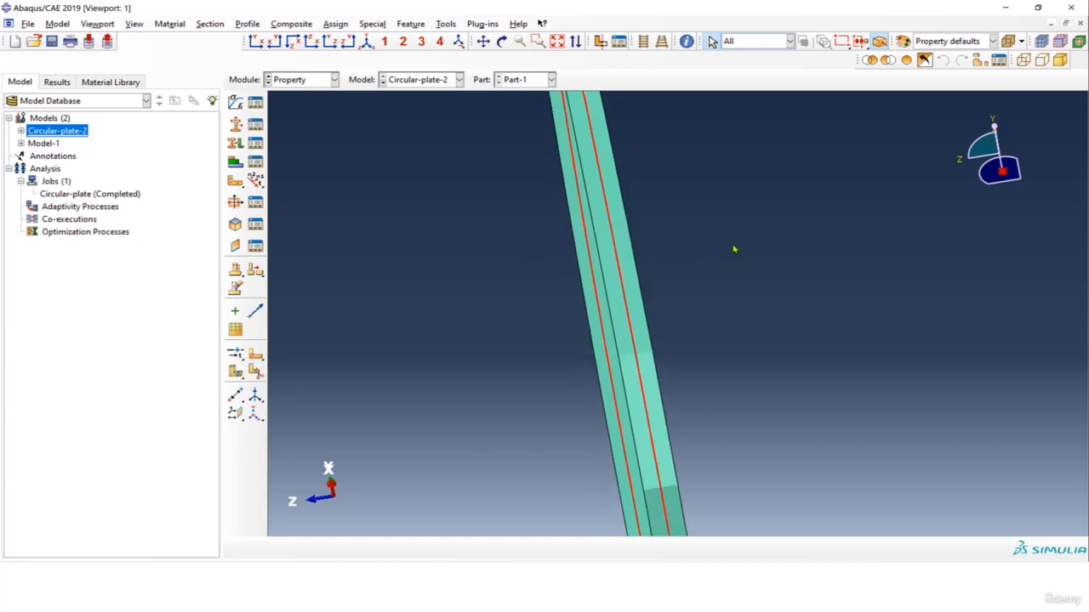
pyautogui.click(256, 142)
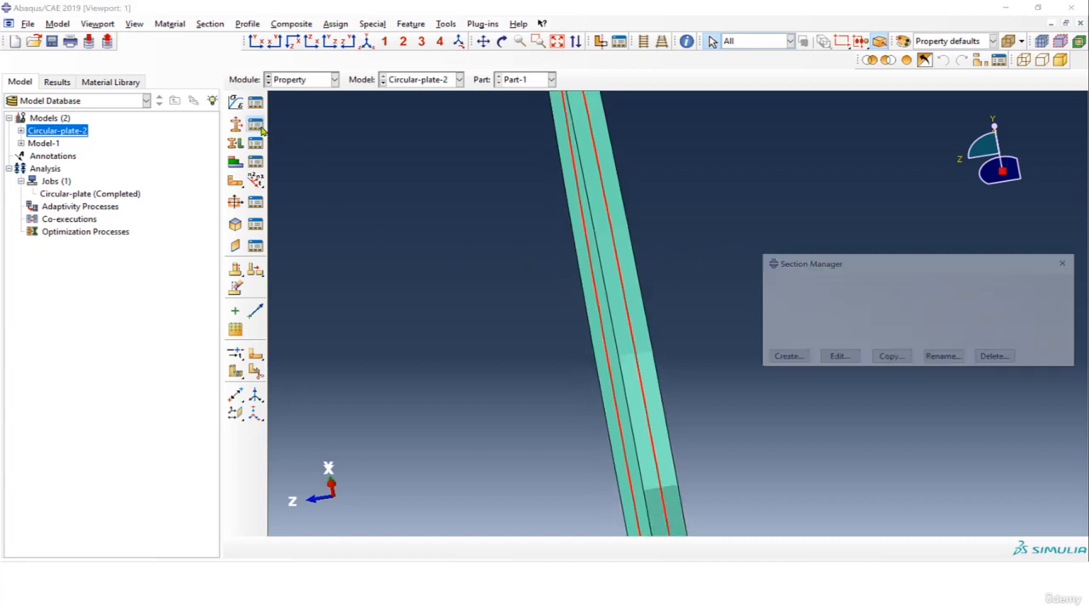
pyautogui.click(842, 359)
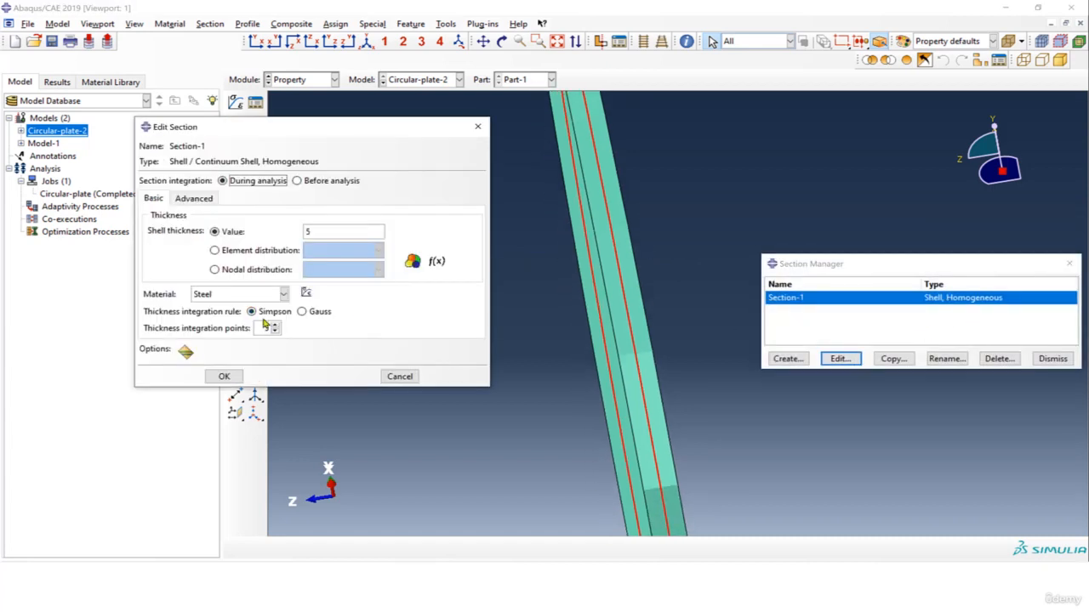
pyautogui.click(474, 127)
pyautogui.click(1069, 263)
# Change the shell offset definition of the Section-1 assignment to the top surface.
pyautogui.click(256, 143)
pyautogui.click(795, 195)
pyautogui.click(806, 255)
pyautogui.click(363, 305)
pyautogui.click(351, 331)
pyautogui.click(294, 348)
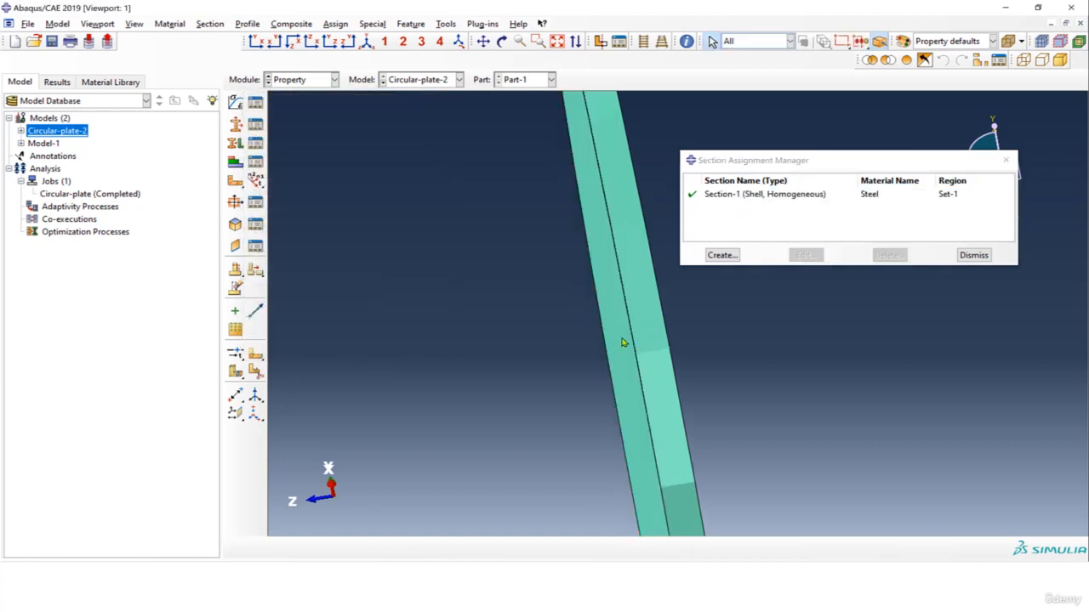
# Change the shell offset definition of the Section-1 assignment to the bottom surface and compare the plate's rendering.
pyautogui.click(765, 197)
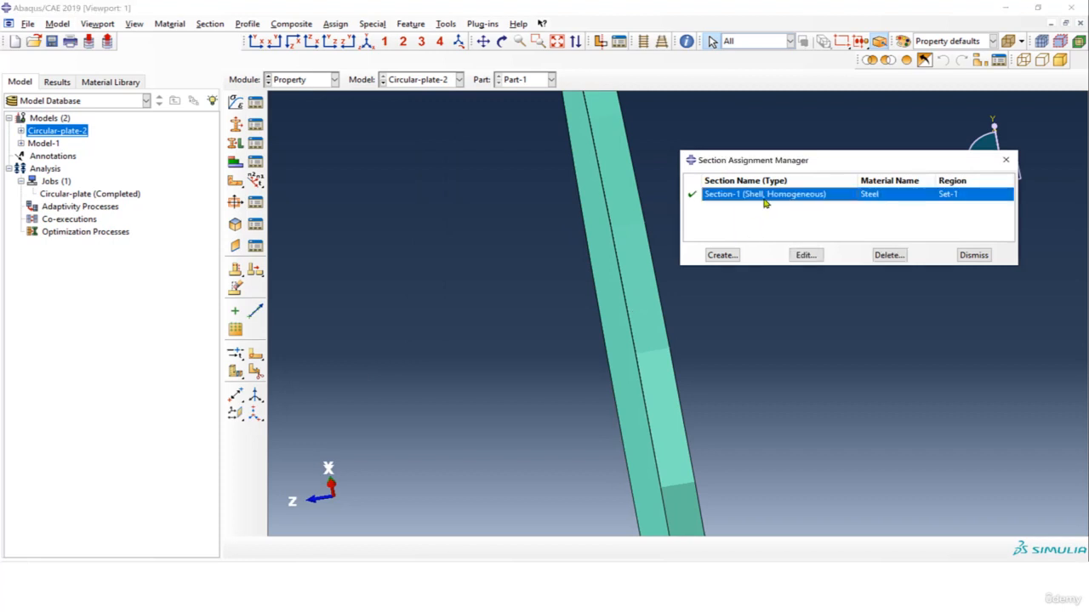
pyautogui.click(816, 255)
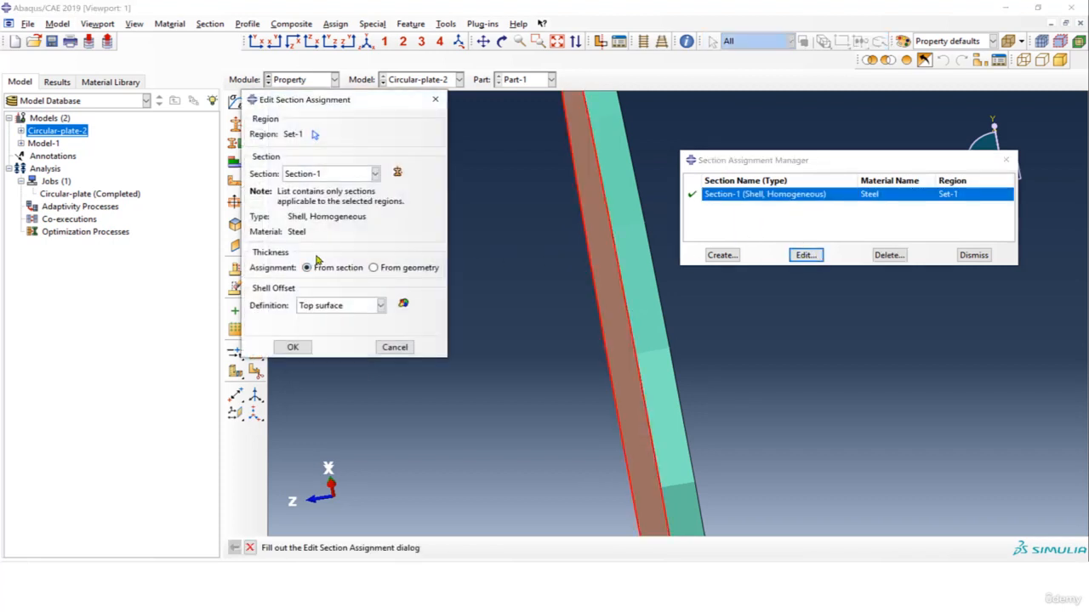
pyautogui.click(366, 305)
pyautogui.click(334, 347)
pyautogui.click(289, 348)
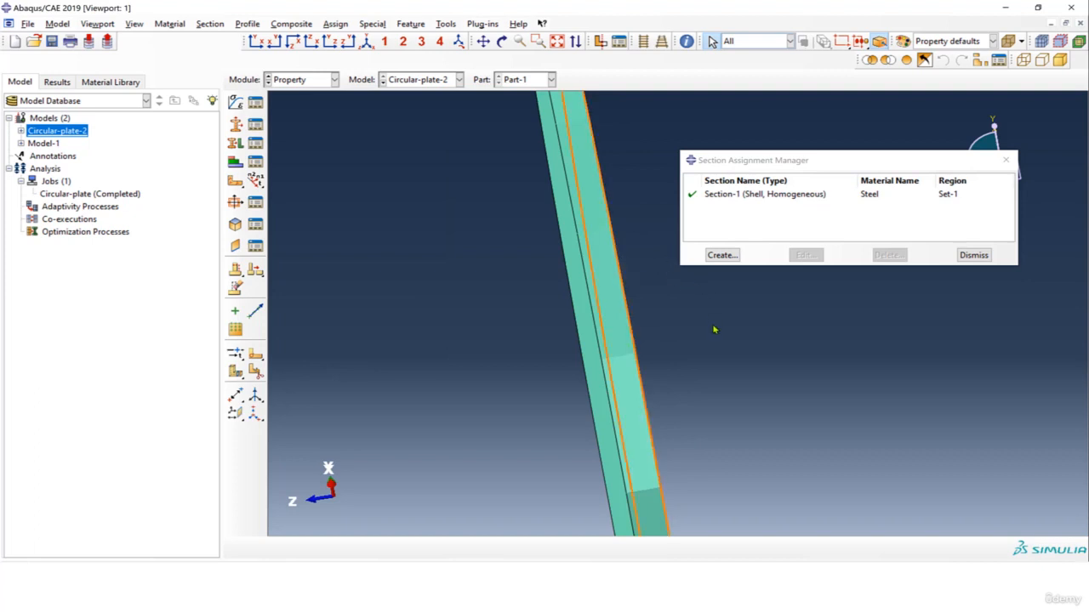
pyautogui.scroll(5, 711, 350)
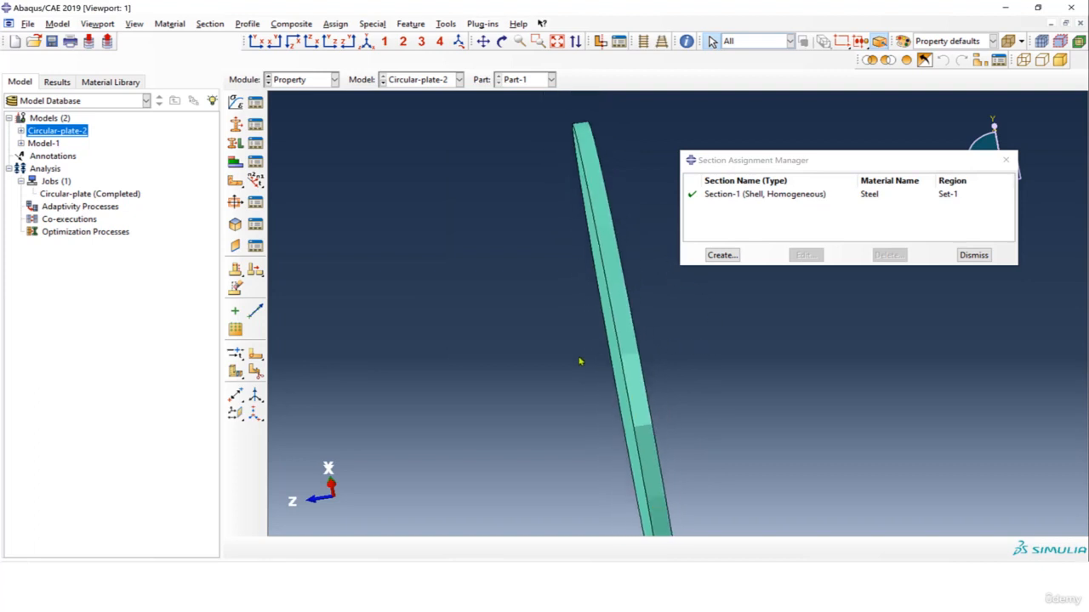
pyautogui.scroll(-2, 626, 332)
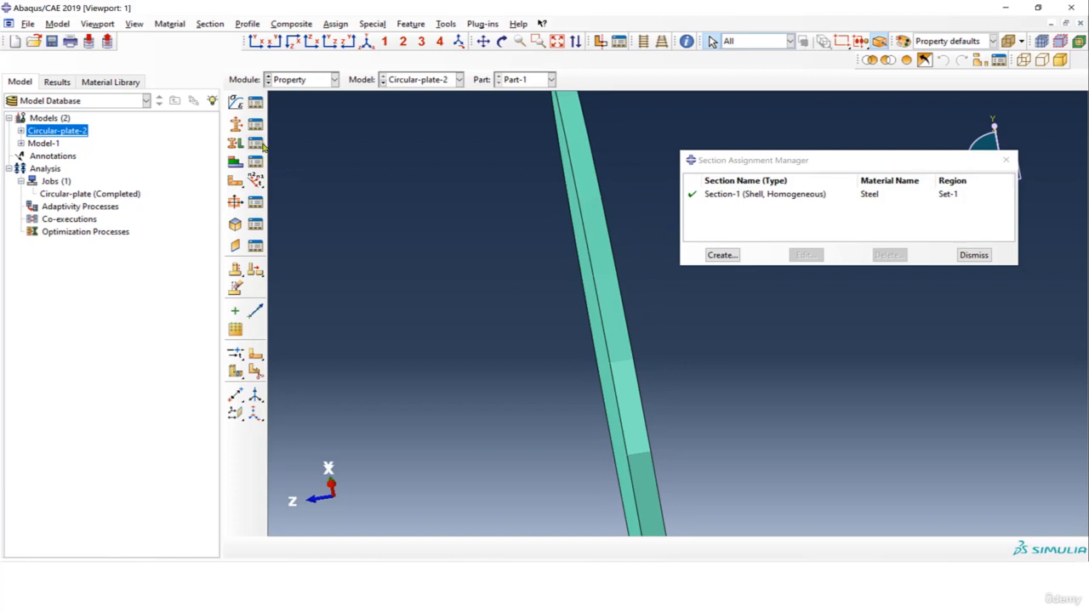
# Set the shell offset definition of the Section-1 assignment to the middle surface and close the assignment manager.
pyautogui.click(795, 193)
pyautogui.click(804, 254)
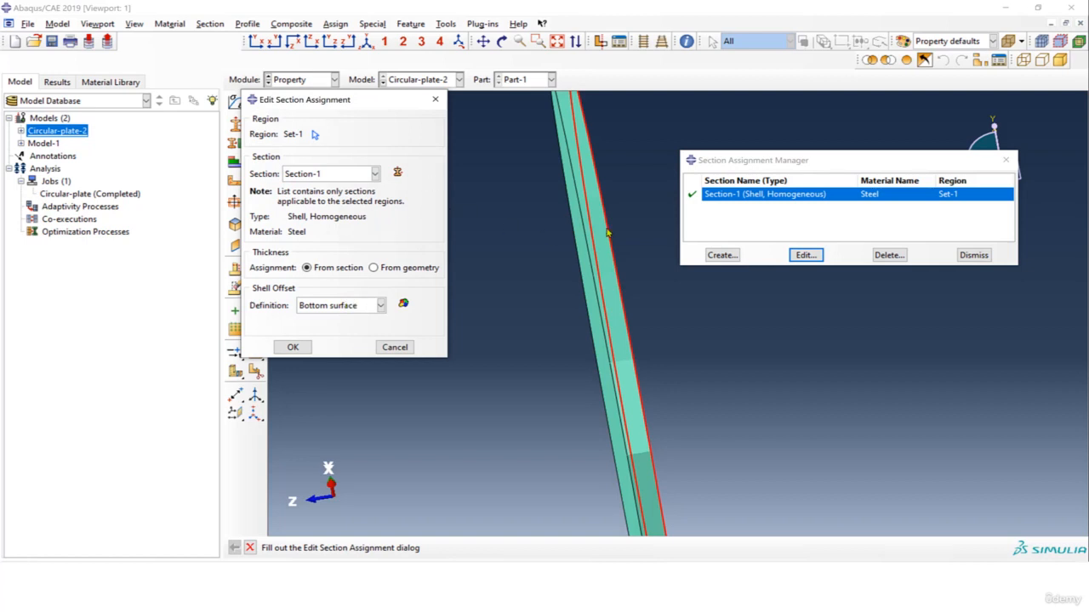
pyautogui.scroll(-2, 608, 234)
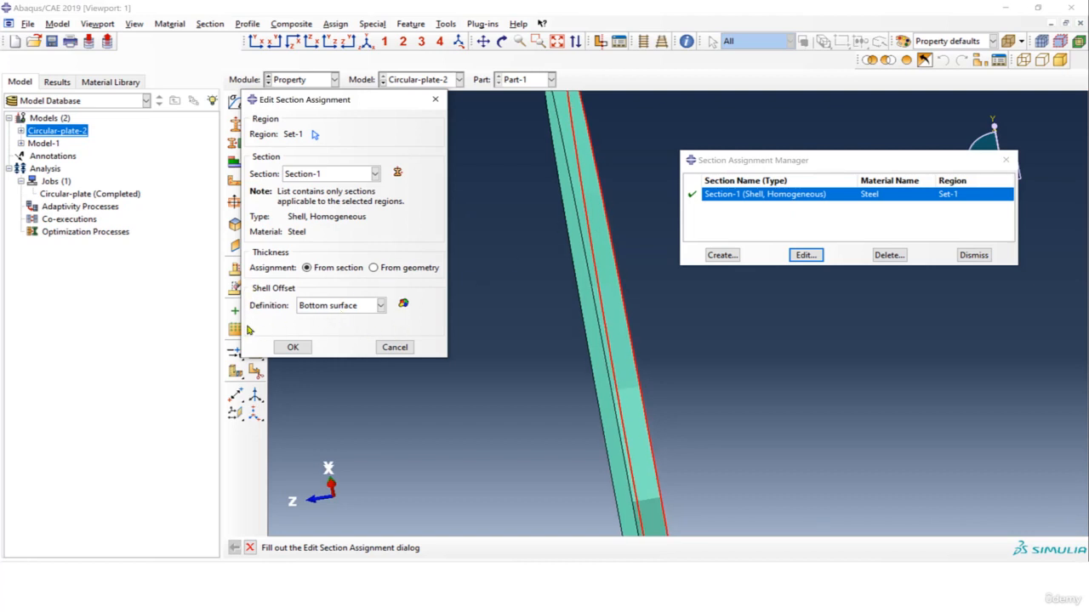
pyautogui.click(342, 308)
pyautogui.click(340, 316)
pyautogui.click(135, 24)
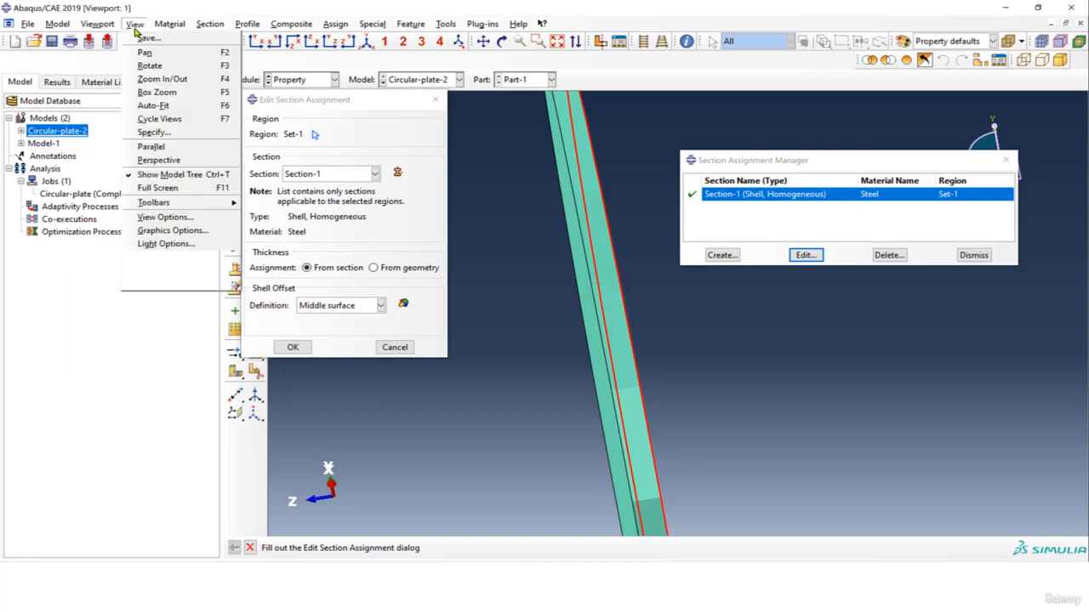
pyautogui.click(209, 270)
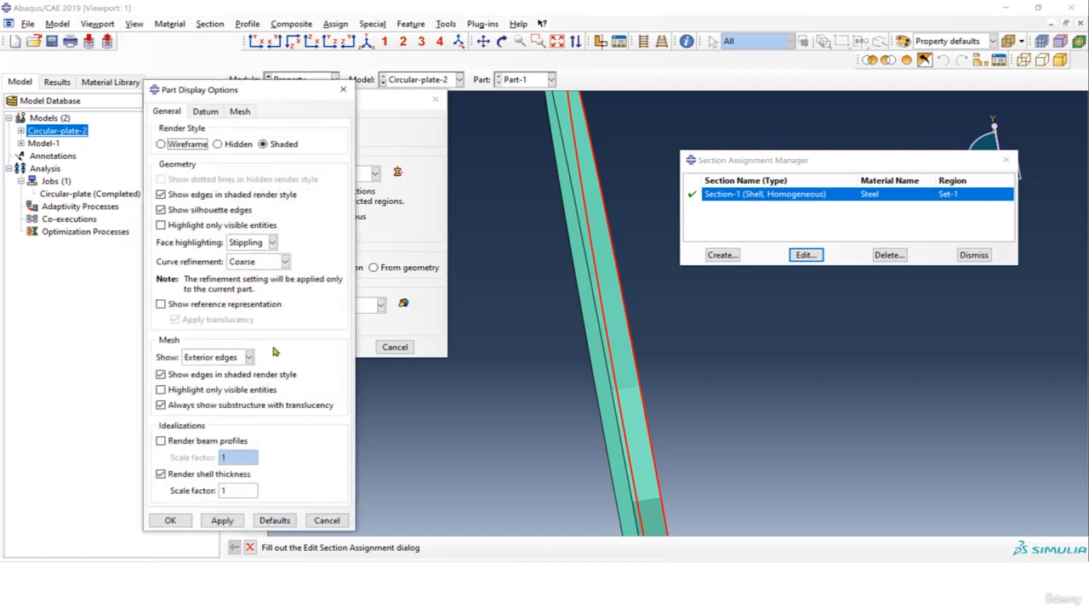
pyautogui.click(343, 90)
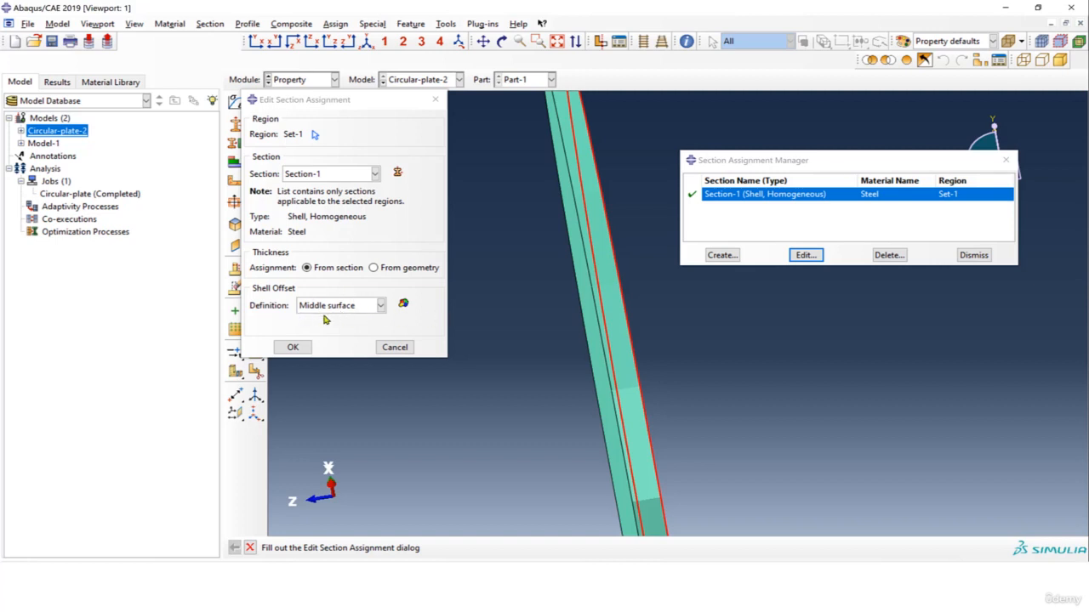
pyautogui.click(304, 345)
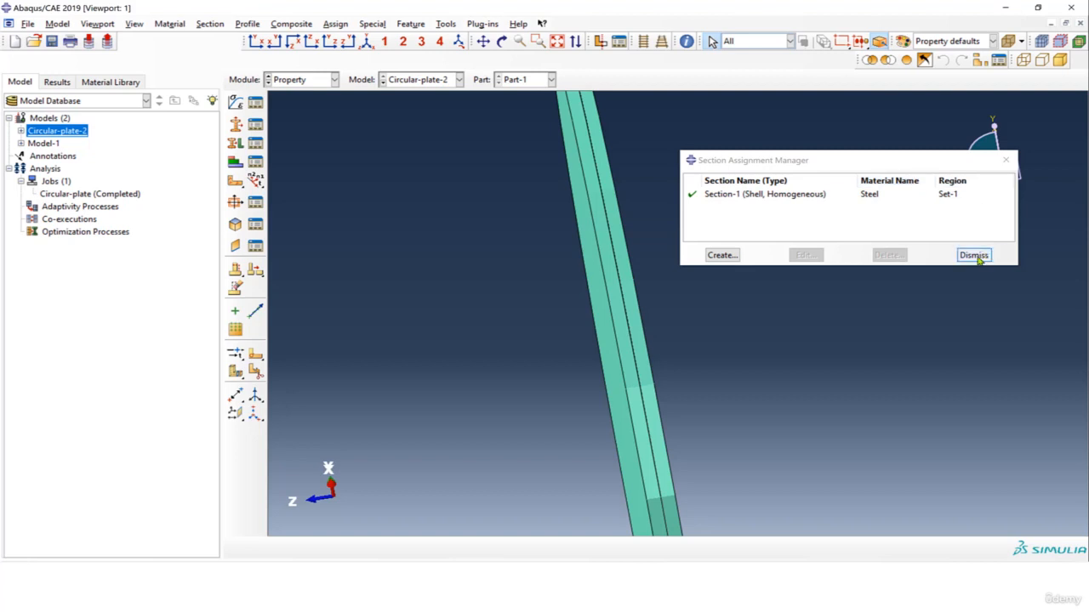
pyautogui.click(975, 254)
pyautogui.keyDown('ctrl'); pyautogui.keyDown('alt'); pyautogui.moveTo(541, 210); pyautogui.dragTo(640, 286); pyautogui.keyUp('alt'); pyautogui.keyUp('ctrl')
# In the Assembly module, create a dependent instance of Part-1.
pyautogui.click(316, 79)
pyautogui.click(316, 120)
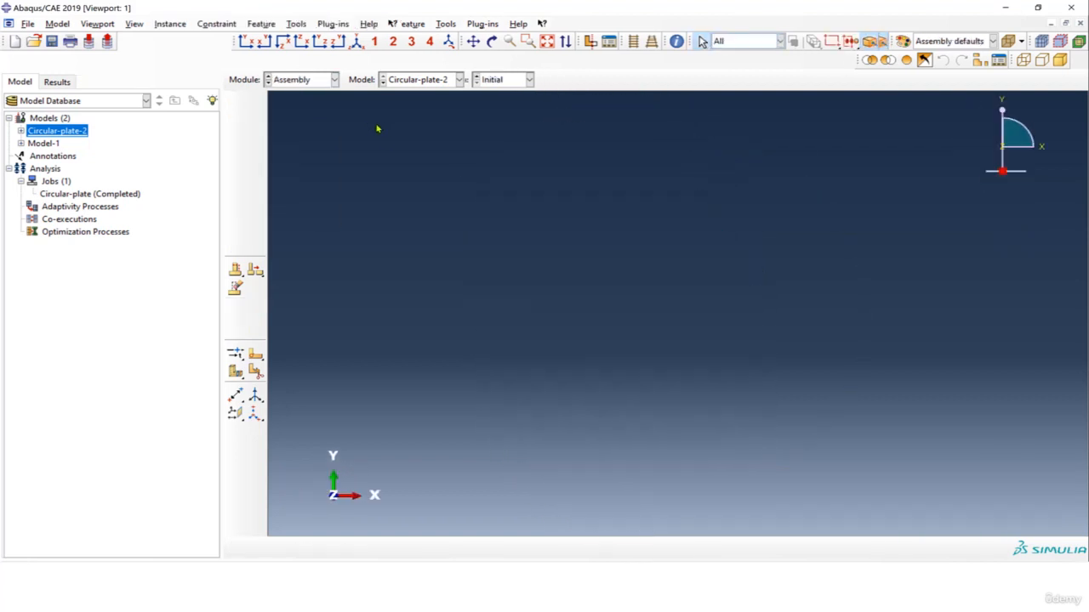
pyautogui.click(236, 102)
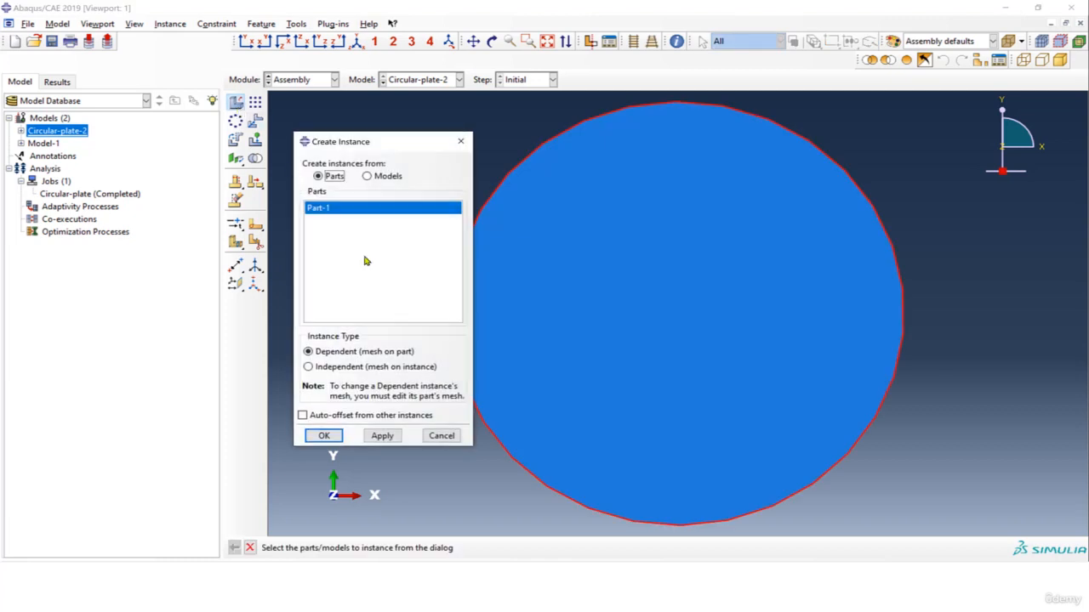
pyautogui.click(324, 436)
# In the Step module, create a Static, General analysis step after the Initial step.
pyautogui.click(299, 80)
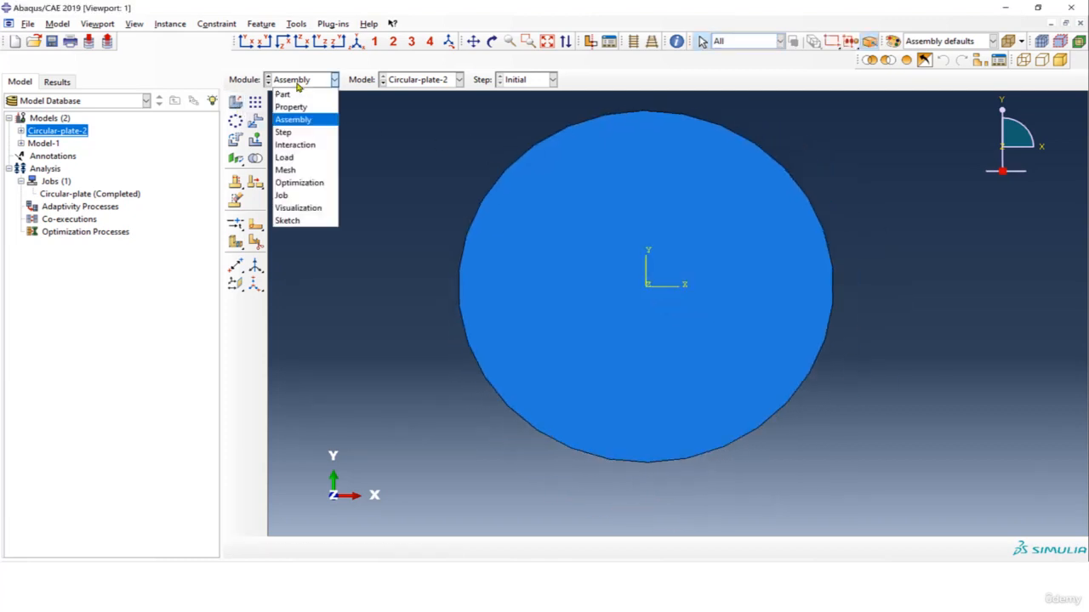
pyautogui.click(308, 133)
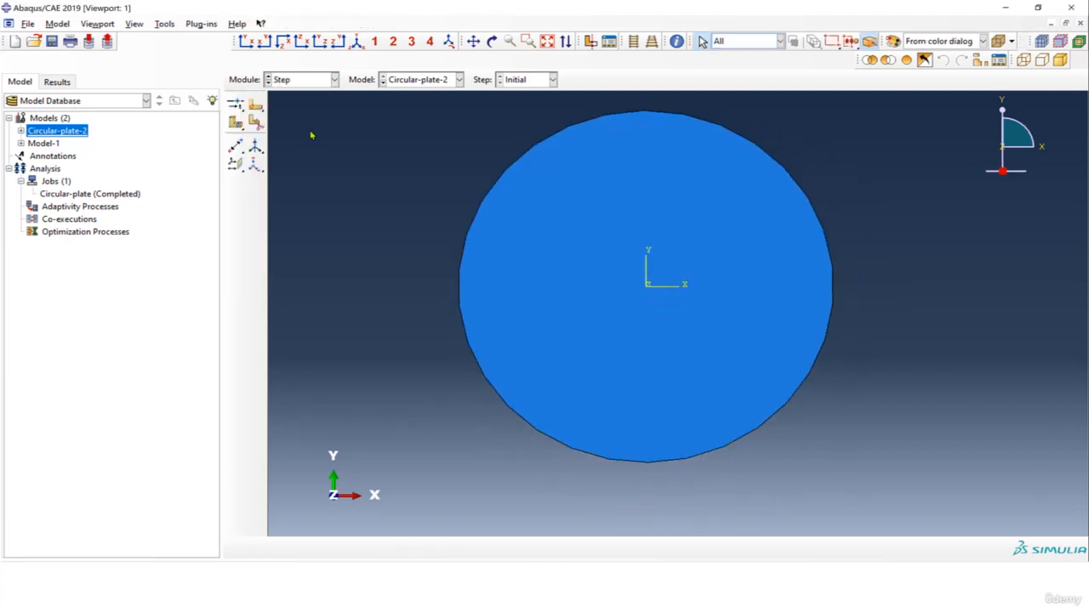
pyautogui.click(238, 103)
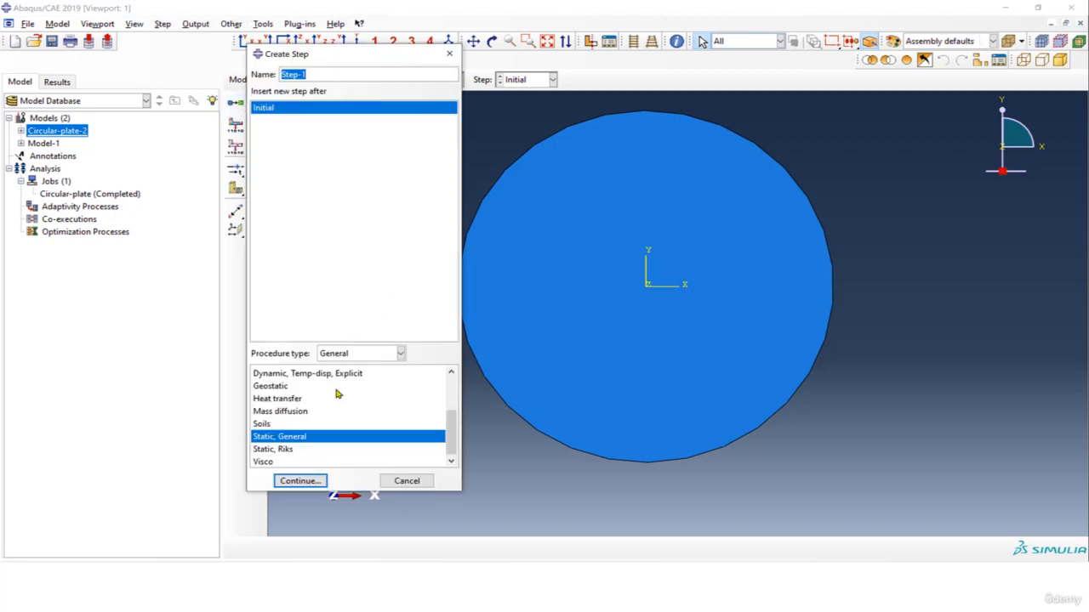
pyautogui.click(311, 482)
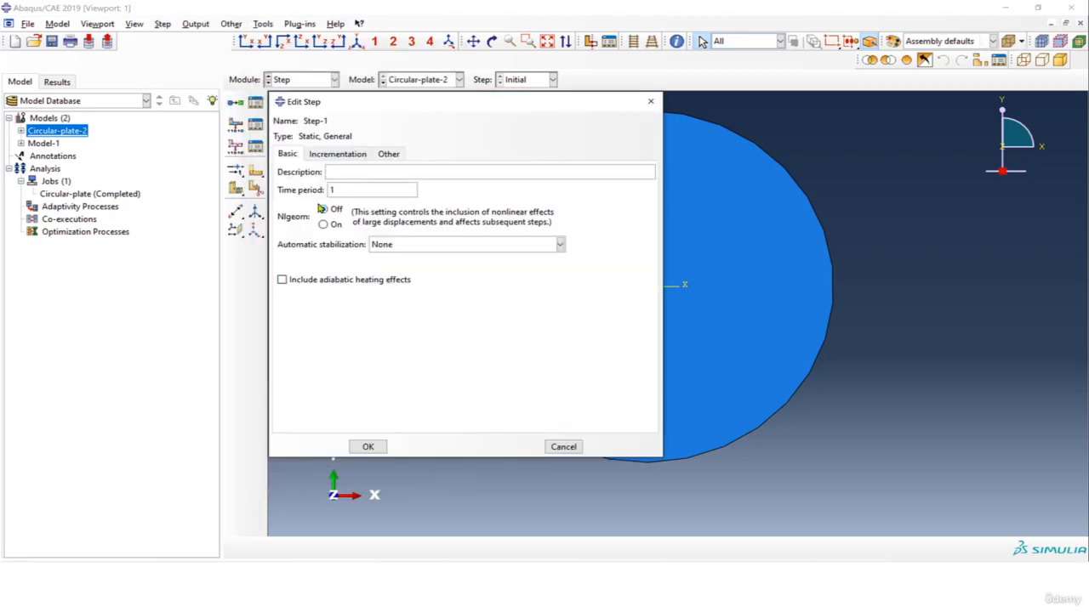
# Set the static step's initial increment size to 0.1 and its minimum increment size to 1E-015.
pyautogui.click(337, 156)
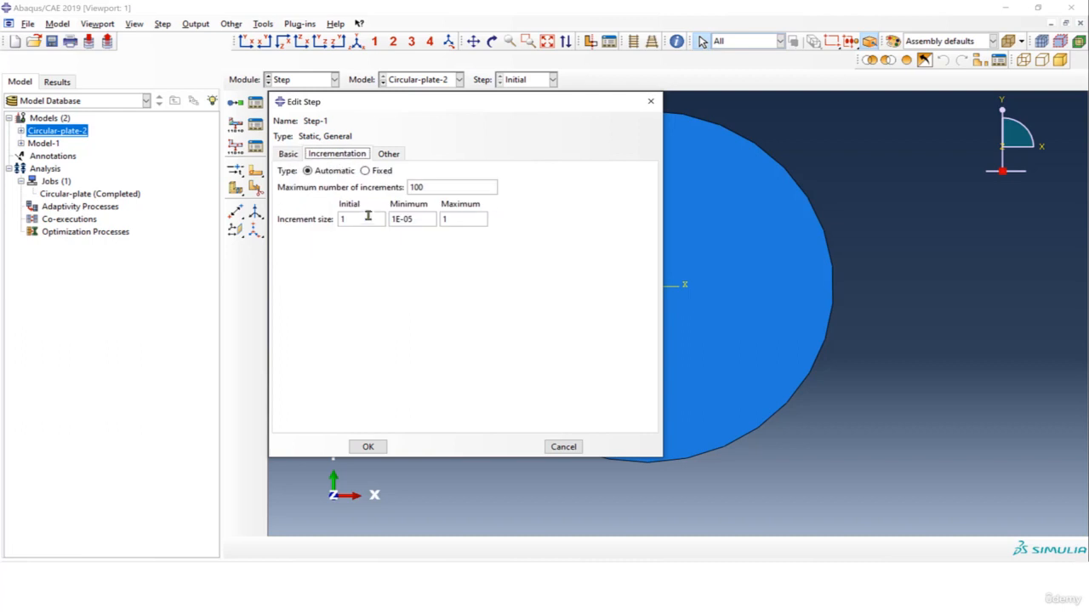
pyautogui.write('0.')
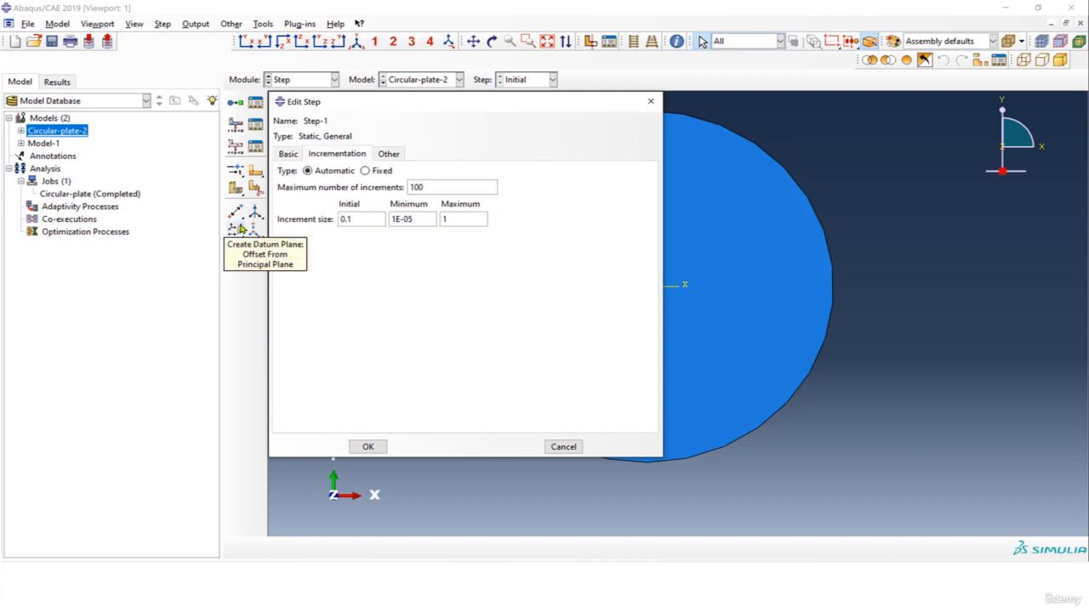
pyautogui.click(405, 219)
pyautogui.write('01')
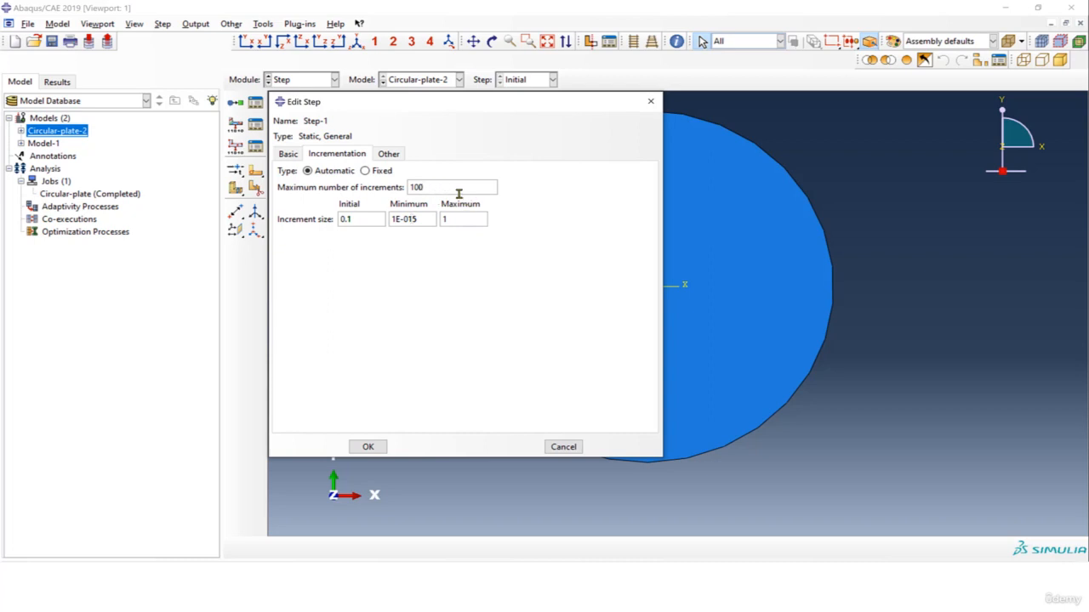
pyautogui.click(459, 189)
pyautogui.click(367, 446)
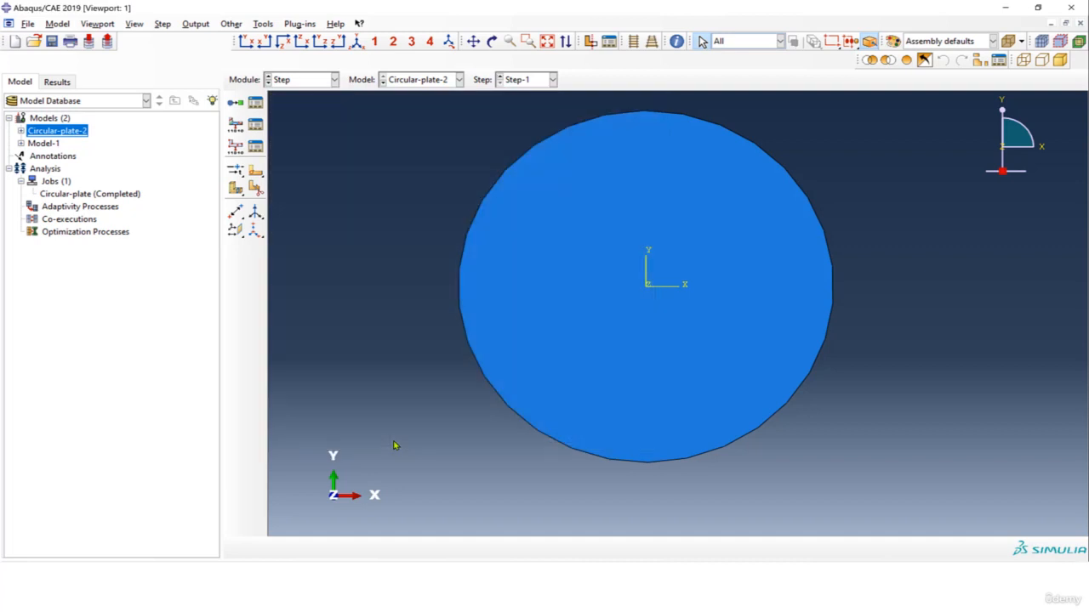
# In the Load module, clamp the plate's outer circular edge with an Encastre boundary condition in Step-1.
pyautogui.click(332, 80)
pyautogui.click(305, 147)
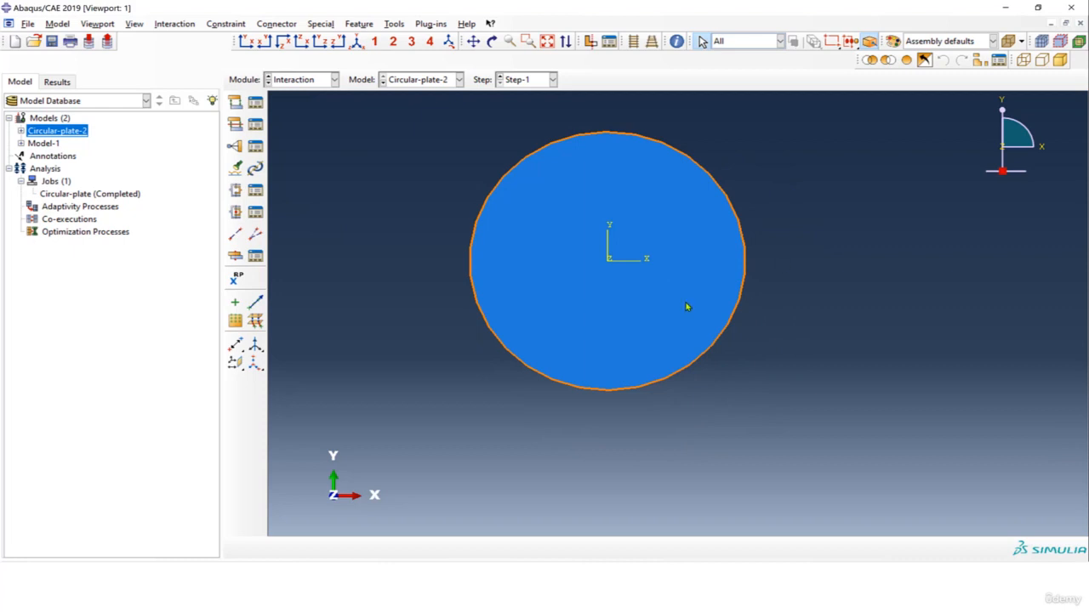
pyautogui.click(301, 81)
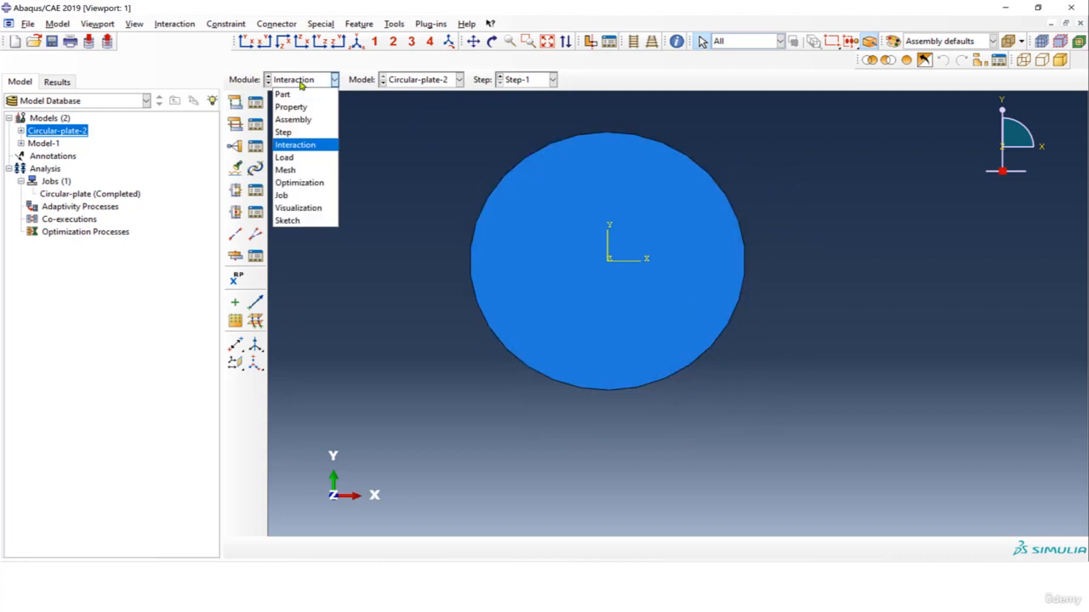
pyautogui.click(305, 158)
pyautogui.scroll(1, 502, 196)
pyautogui.scroll(-2, 472, 176)
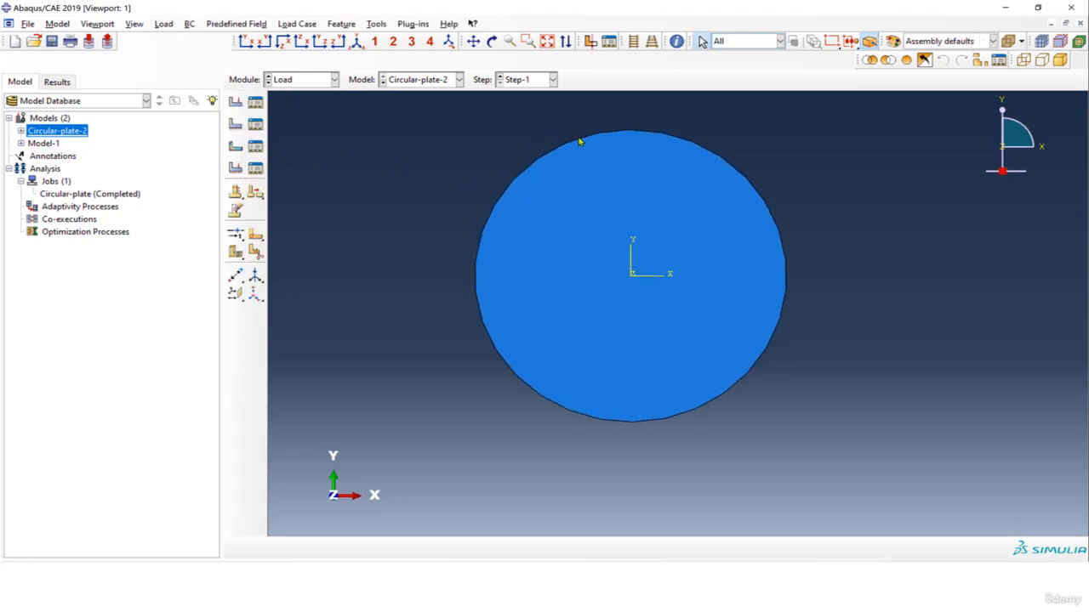
pyautogui.click(235, 124)
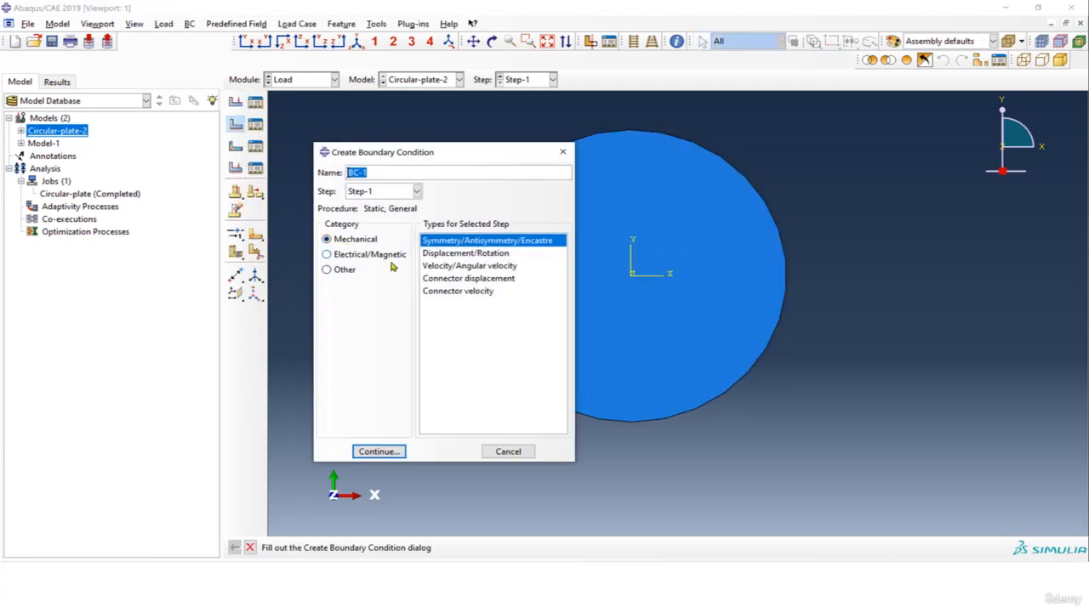
pyautogui.click(456, 243)
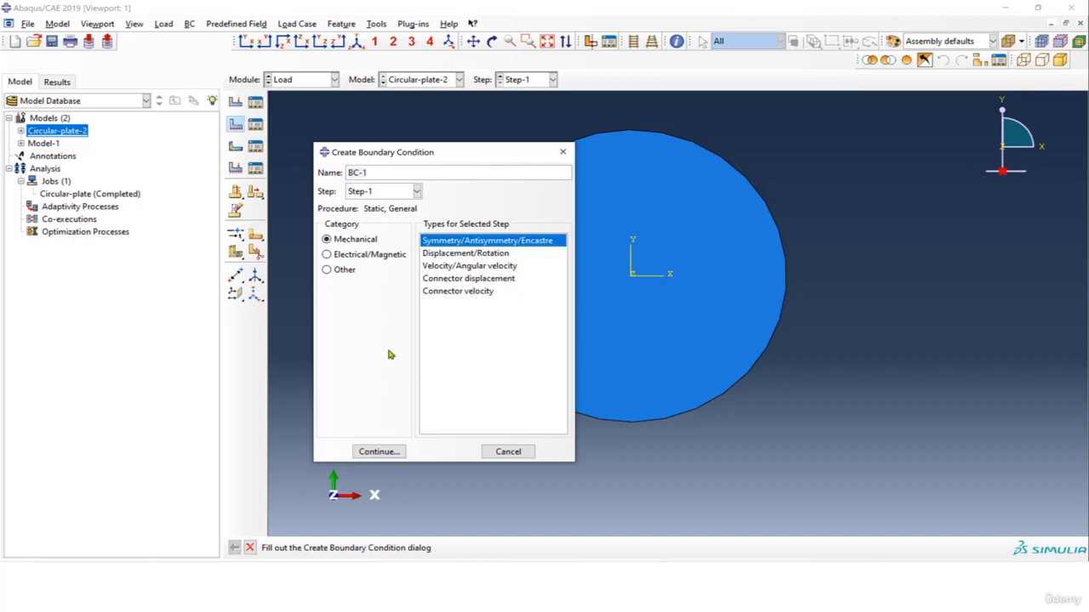
pyautogui.click(389, 451)
pyautogui.click(561, 144)
pyautogui.click(559, 549)
pyautogui.click(444, 428)
pyautogui.click(433, 464)
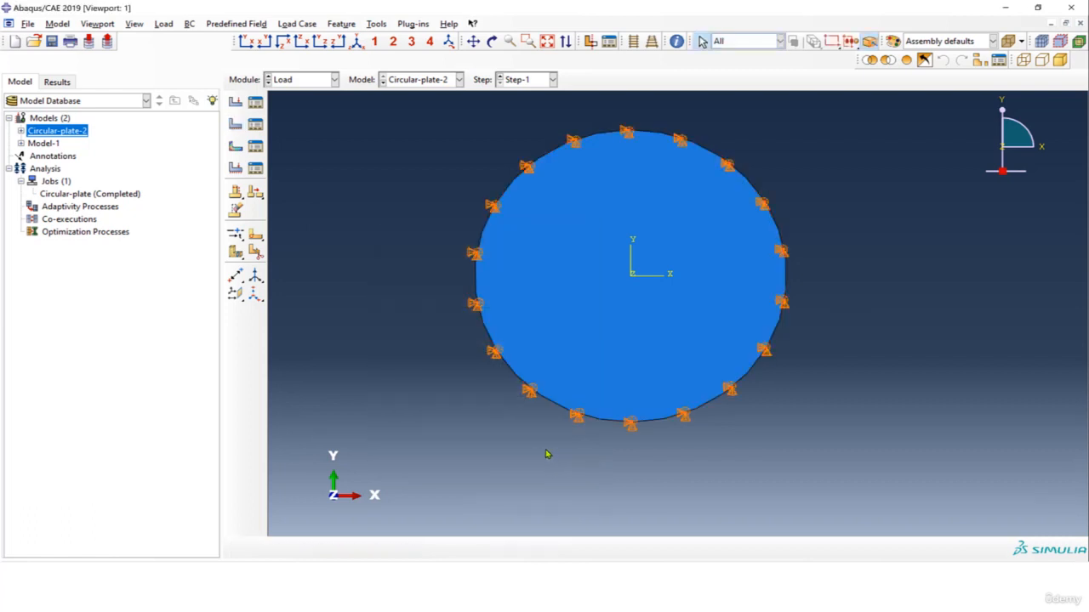
# Create a Pressure load in Step-1 on the plate's circular face and choose the side of the shell it acts on.
pyautogui.click(235, 101)
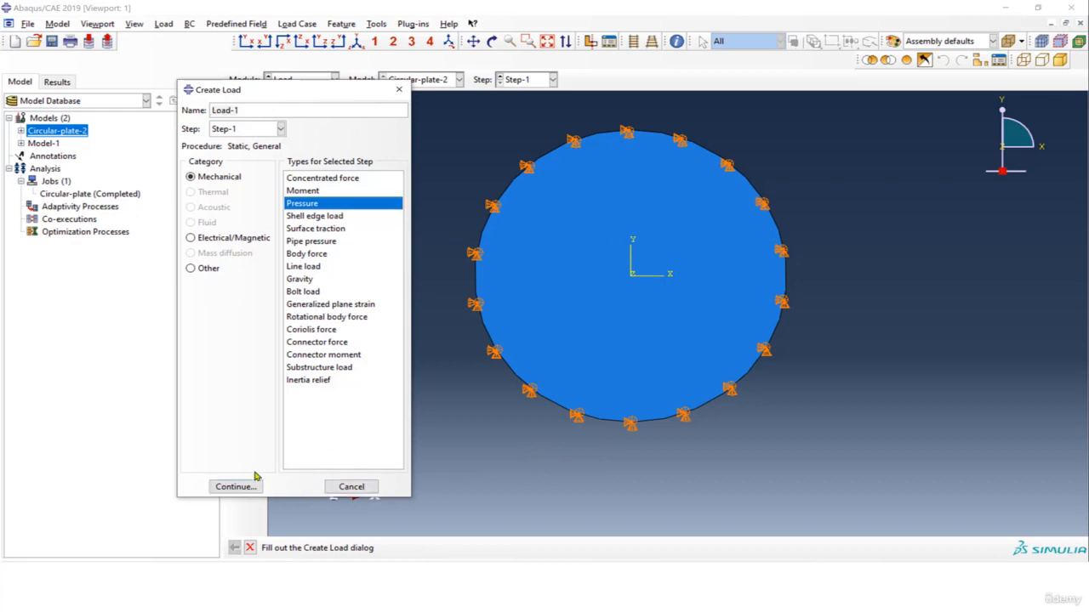
pyautogui.click(242, 488)
pyautogui.click(597, 249)
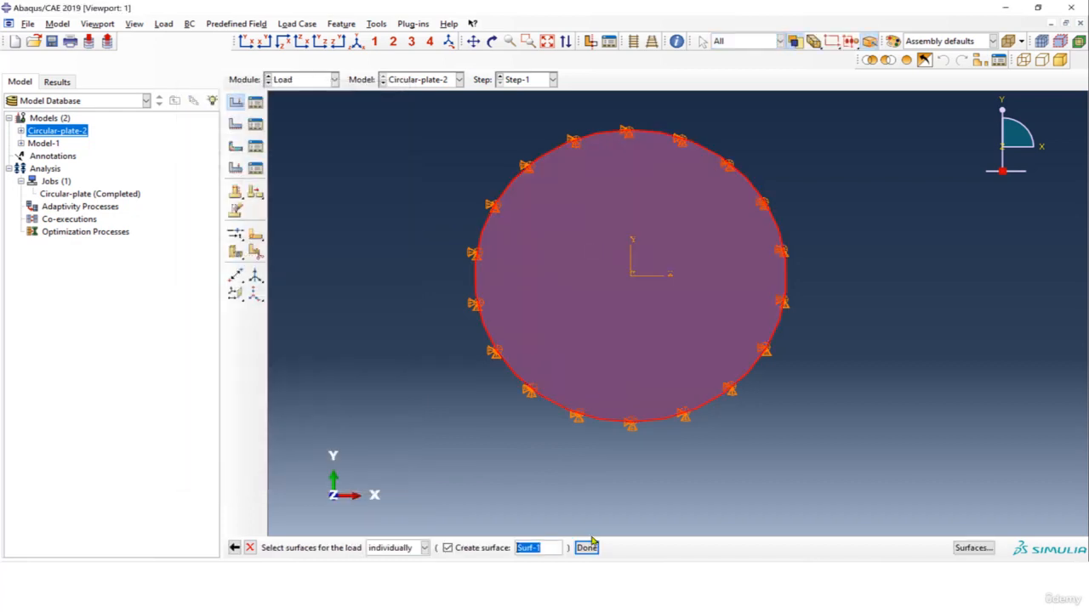
pyautogui.click(587, 548)
pyautogui.keyDown('ctrl'); pyautogui.keyDown('alt'); pyautogui.moveTo(760, 359); pyautogui.dragTo(680, 374); pyautogui.keyUp('alt'); pyautogui.keyUp('ctrl')
pyautogui.keyDown('ctrl'); pyautogui.keyDown('alt'); pyautogui.moveTo(653, 281); pyautogui.dragTo(508, 294); pyautogui.keyUp('alt'); pyautogui.keyUp('ctrl')
pyautogui.keyDown('ctrl'); pyautogui.keyDown('alt'); pyautogui.moveTo(702, 320); pyautogui.dragTo(612, 350); pyautogui.keyUp('alt'); pyautogui.keyUp('ctrl')
pyautogui.click(442, 548)
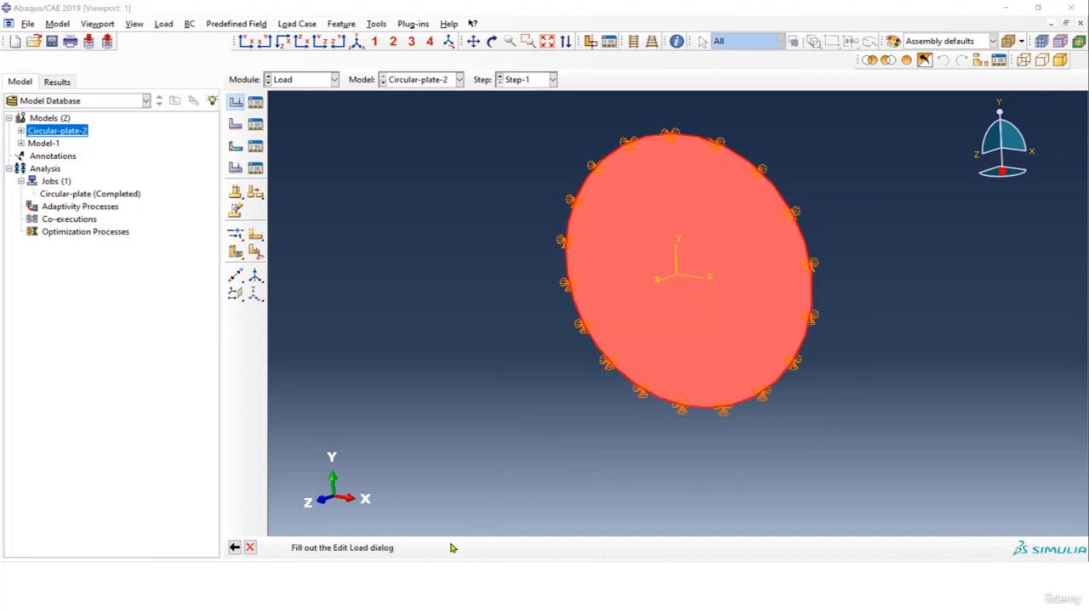
# Give the pressure load a uniform magnitude of 0.686 with the Ramp amplitude.
pyautogui.click(395, 308)
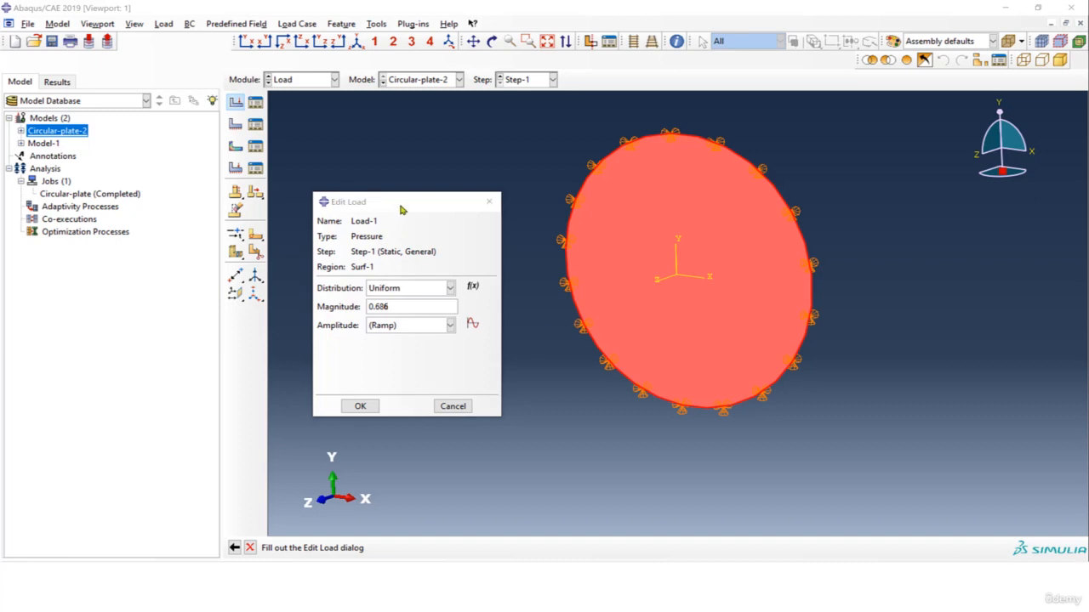
pyautogui.moveTo(400, 205); pyautogui.dragTo(378, 156)
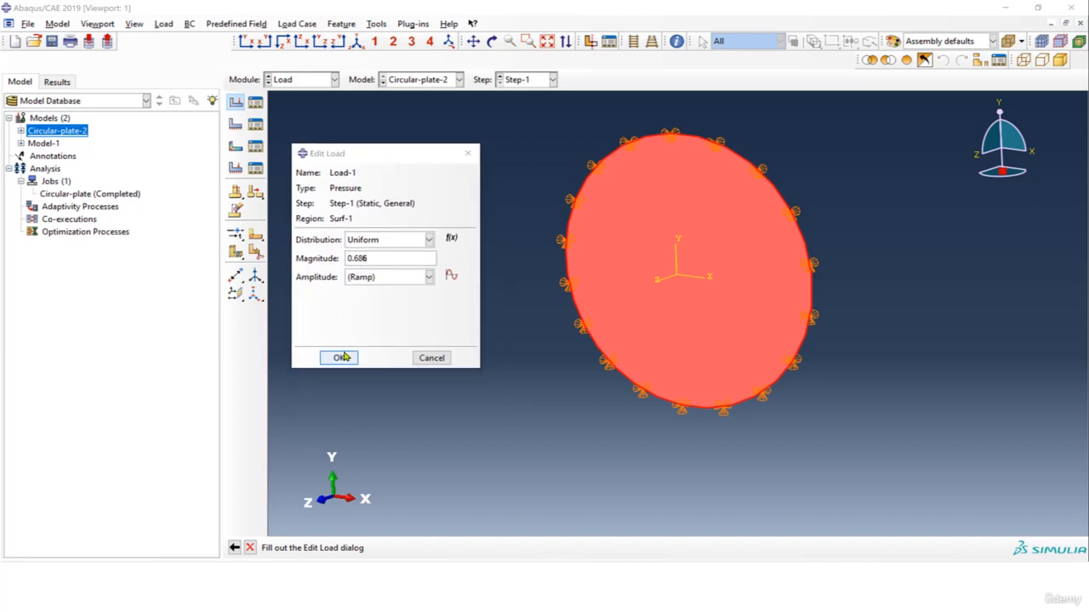
pyautogui.click(339, 358)
pyautogui.keyDown('ctrl'); pyautogui.keyDown('alt'); pyautogui.moveTo(661, 301); pyautogui.dragTo(622, 209); pyautogui.keyUp('alt'); pyautogui.keyUp('ctrl')
# In the Mesh module, set the object to Part-1 instead of the assembly.
pyautogui.click(308, 81)
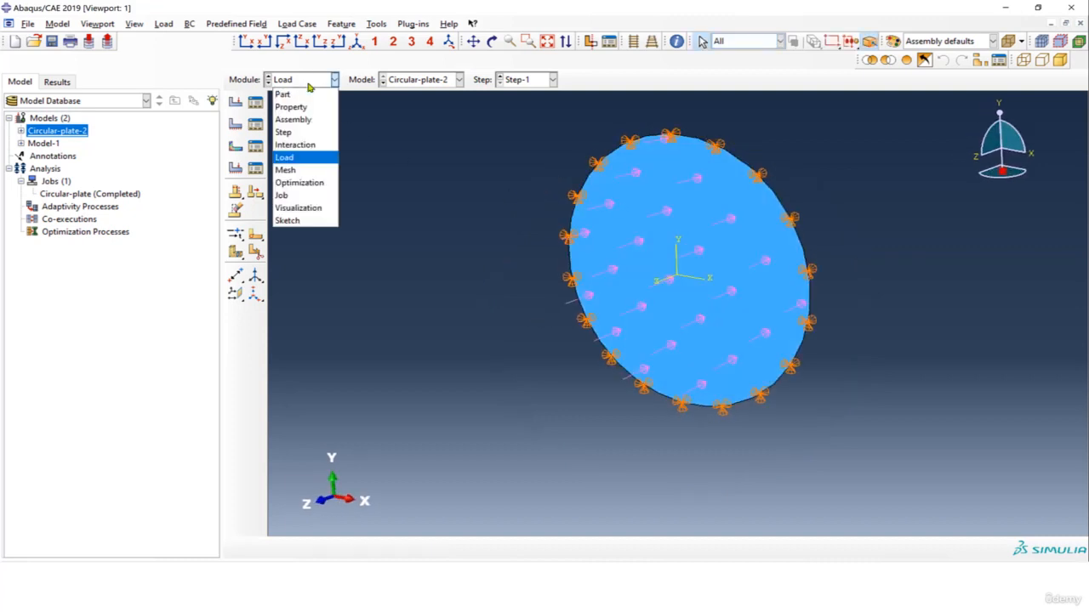
pyautogui.click(314, 170)
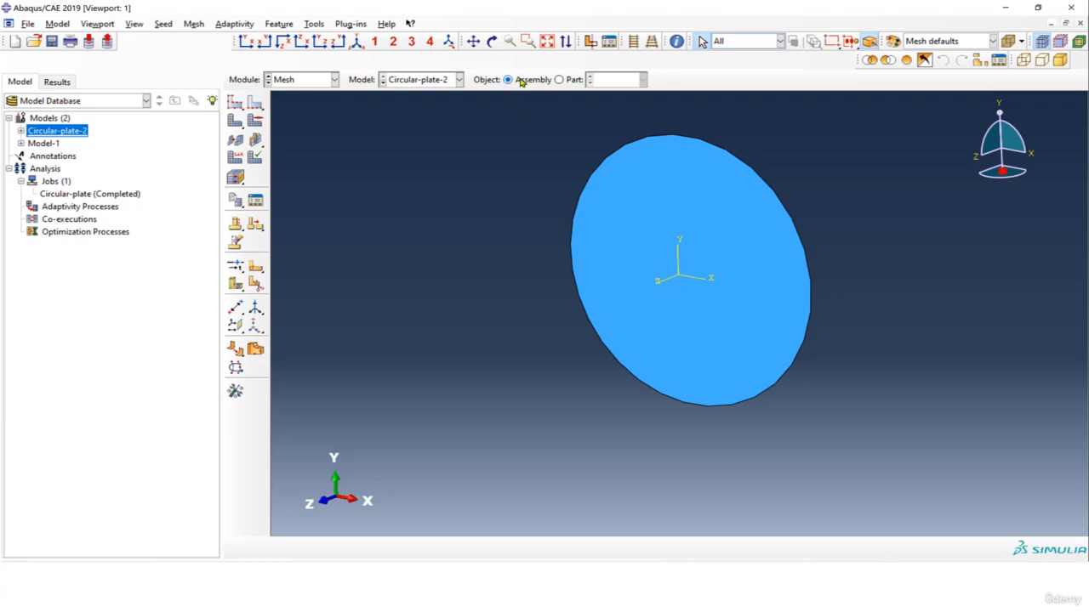
pyautogui.click(559, 79)
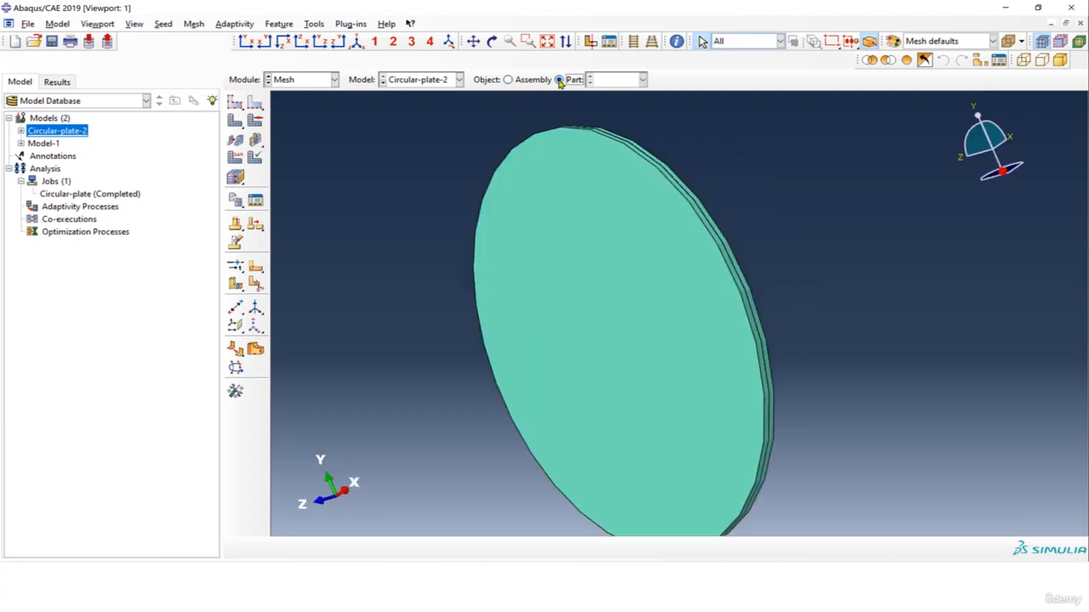
# Turn off shell thickness rendering in the part display options.
pyautogui.click(136, 24)
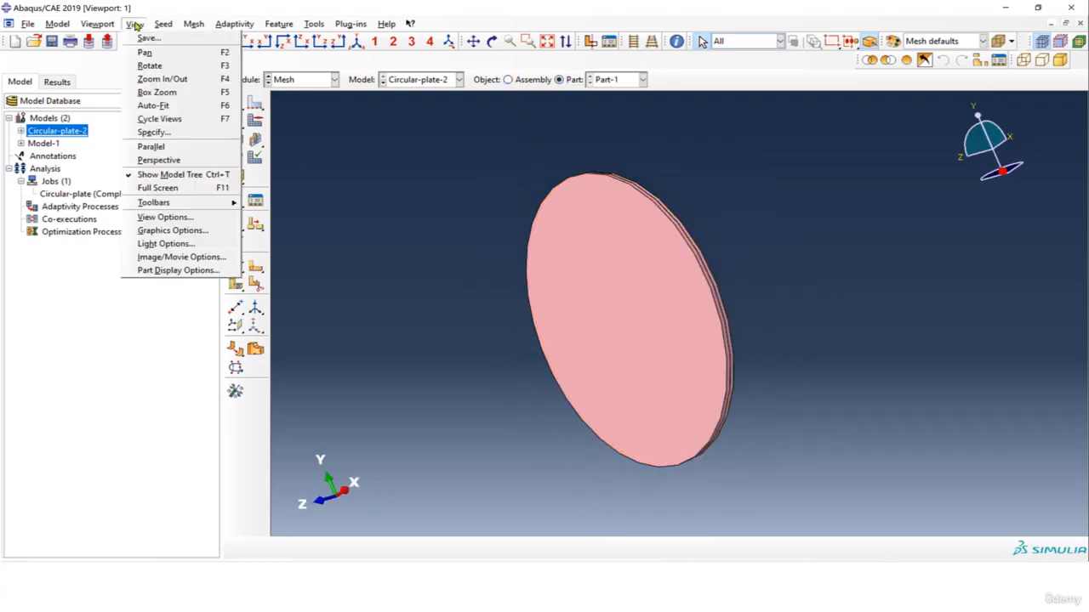
pyautogui.click(192, 269)
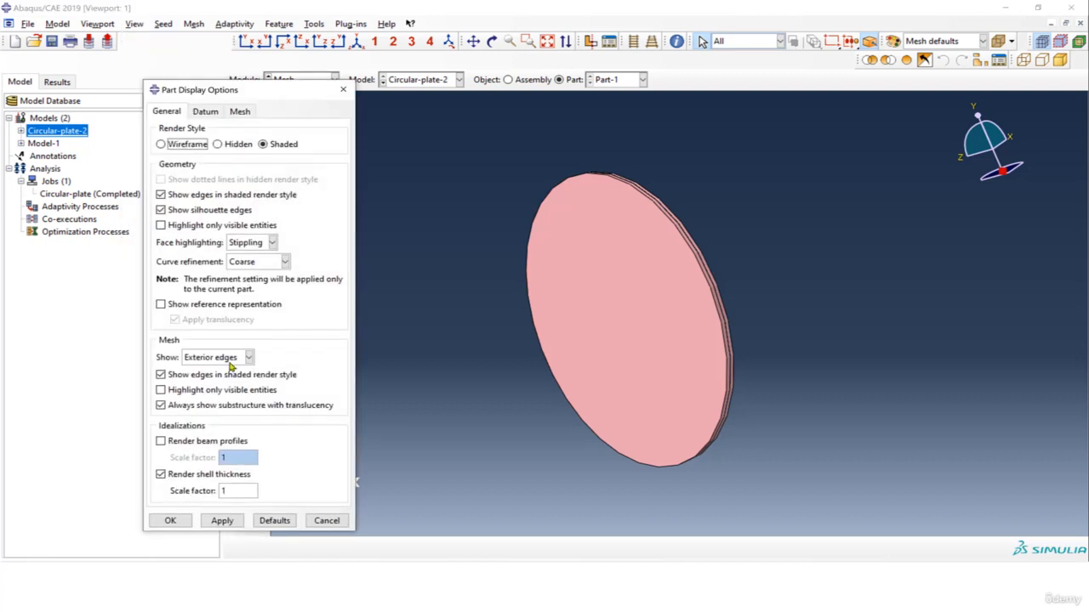
pyautogui.click(160, 474)
pyautogui.click(222, 520)
pyautogui.click(170, 521)
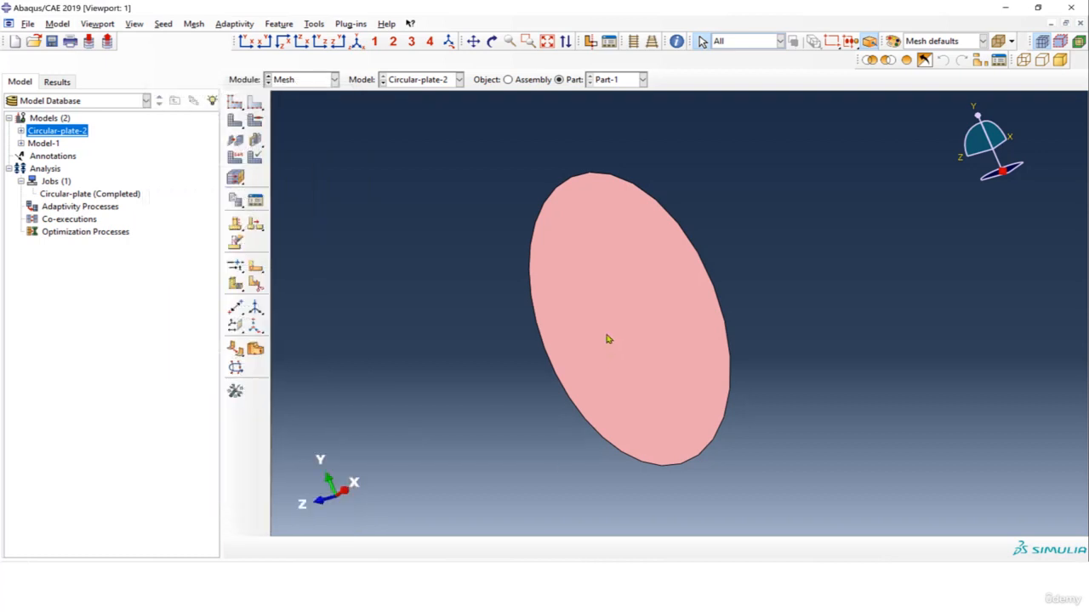
pyautogui.scroll(-1, 606, 248)
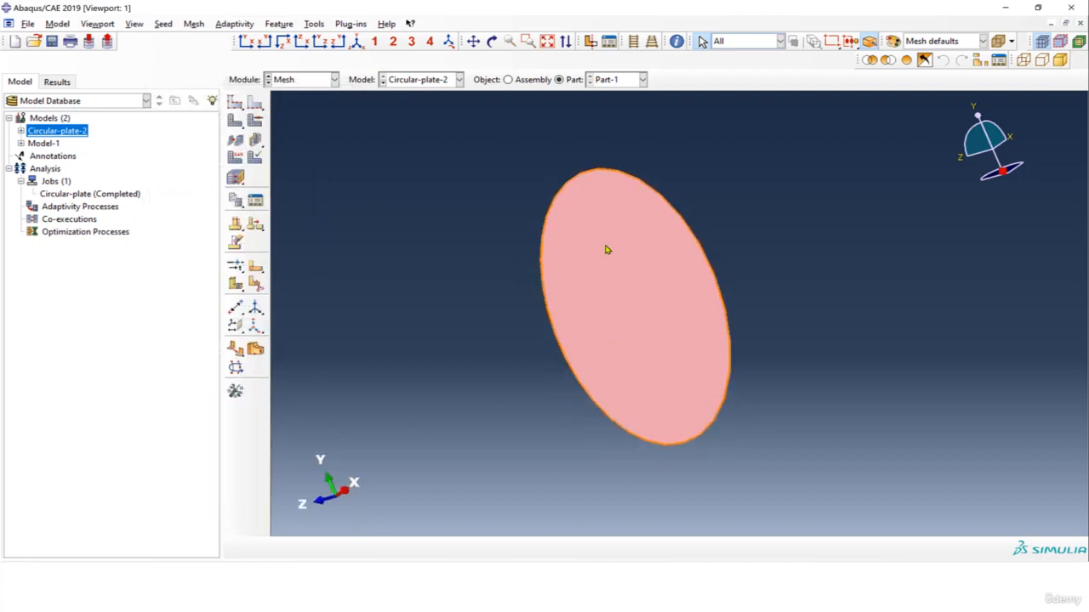
# Check the plate's mesh controls for element shape, technique and algorithm without changing them.
pyautogui.click(255, 120)
pyautogui.moveTo(395, 159); pyautogui.dragTo(317, 141)
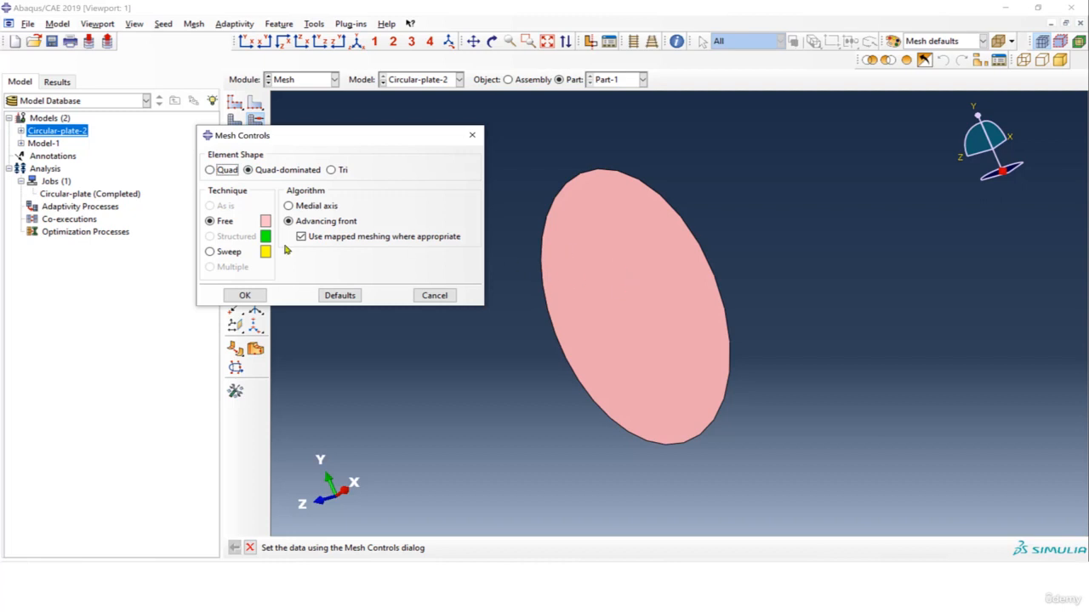
pyautogui.click(469, 136)
# Seed the plate's circular edge by size with an approximate element size of 8 and no bias.
pyautogui.click(255, 102)
pyautogui.moveTo(496, 144); pyautogui.dragTo(783, 457)
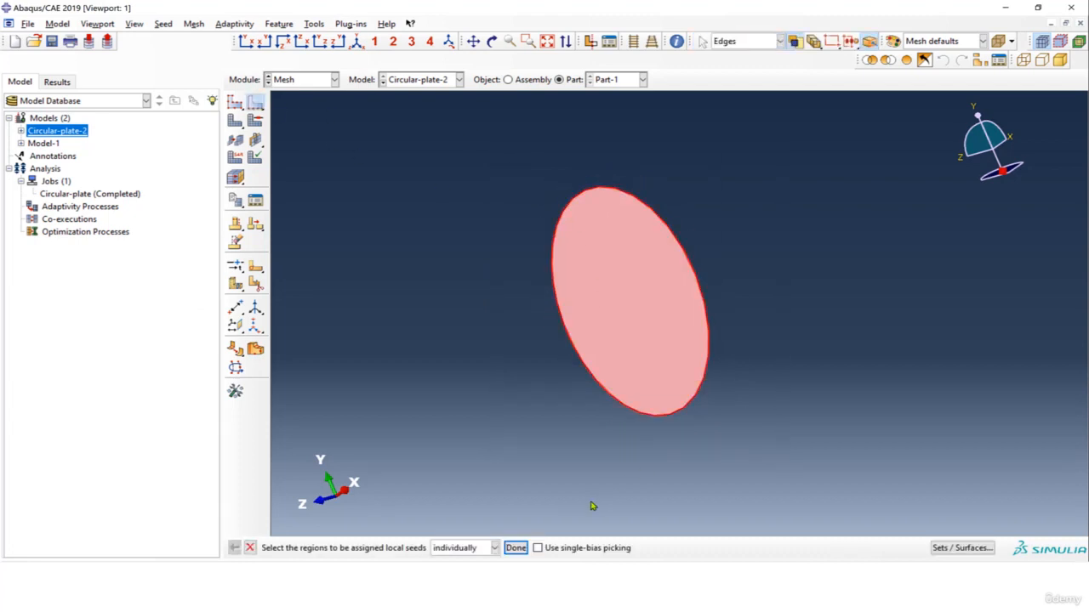
pyautogui.click(516, 548)
pyautogui.moveTo(281, 243); pyautogui.dragTo(265, 244)
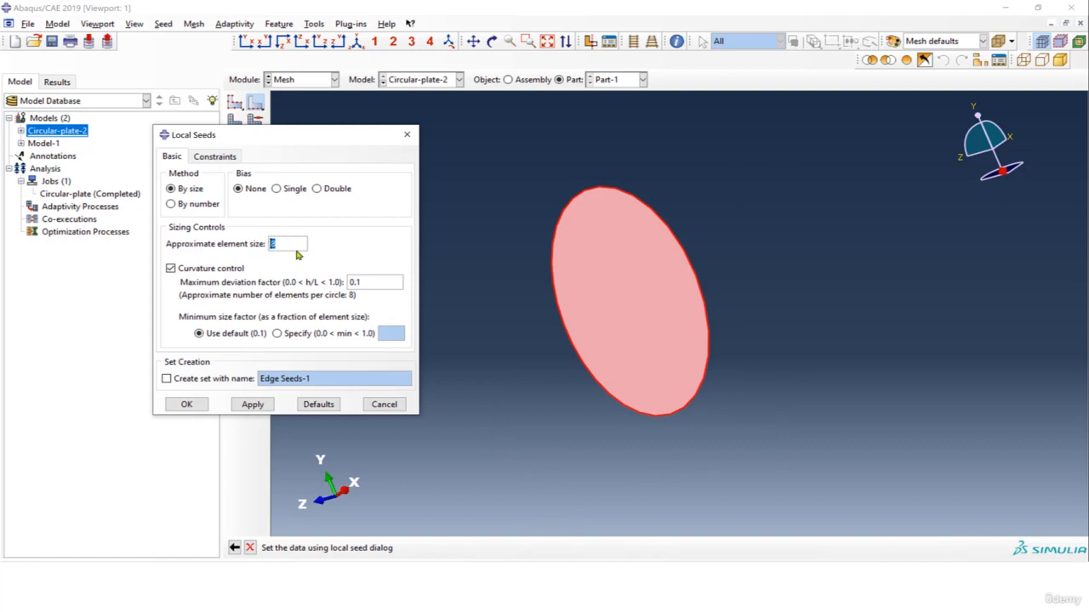
pyautogui.click(251, 405)
pyautogui.keyDown('ctrl'); pyautogui.keyDown('alt'); pyautogui.moveTo(651, 338); pyautogui.dragTo(621, 348); pyautogui.keyUp('alt'); pyautogui.keyUp('ctrl')
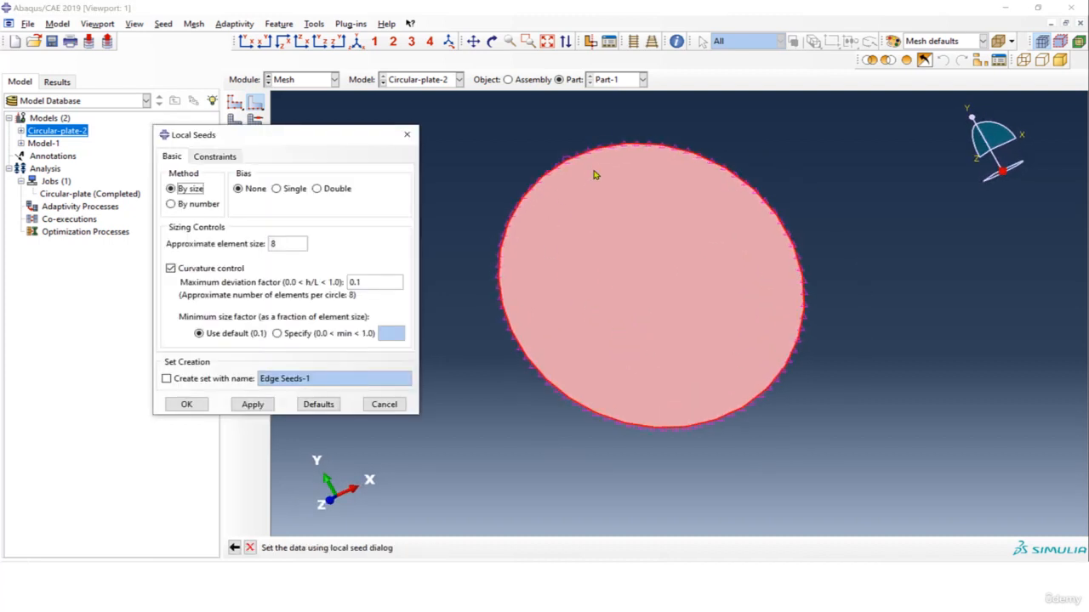
pyautogui.scroll(1, 580, 189)
pyautogui.click(186, 404)
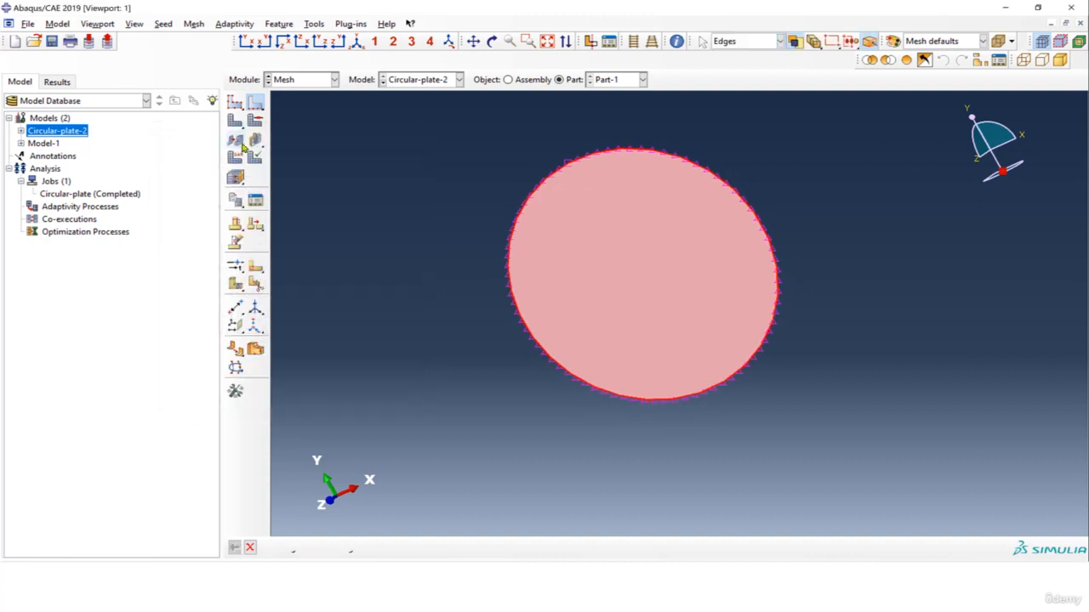
# Mesh the circular plate part with the assigned edge seeds.
pyautogui.click(240, 121)
pyautogui.click(356, 546)
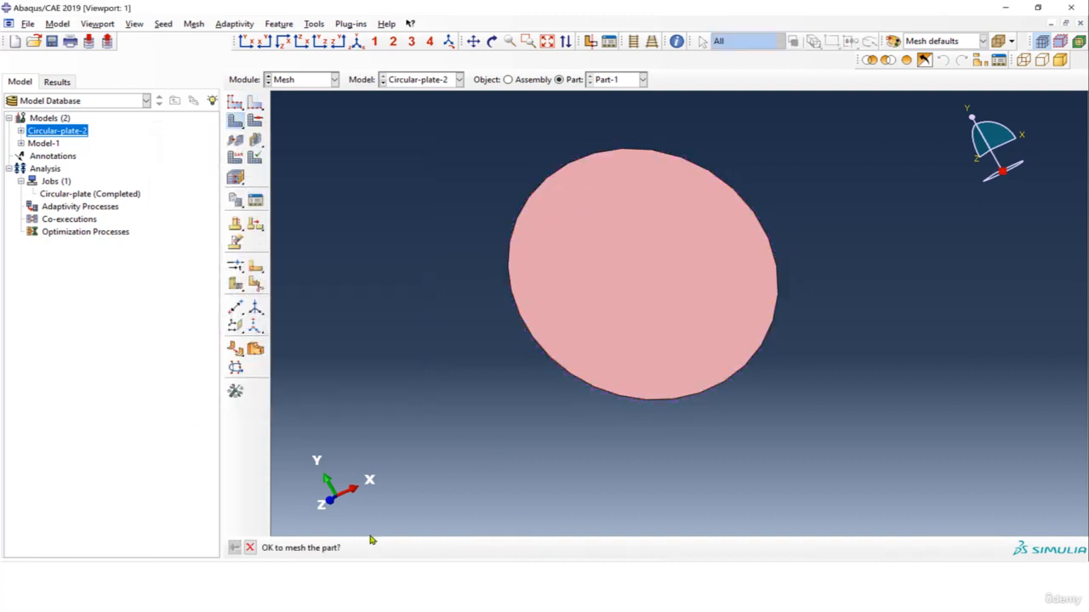
pyautogui.scroll(2, 623, 253)
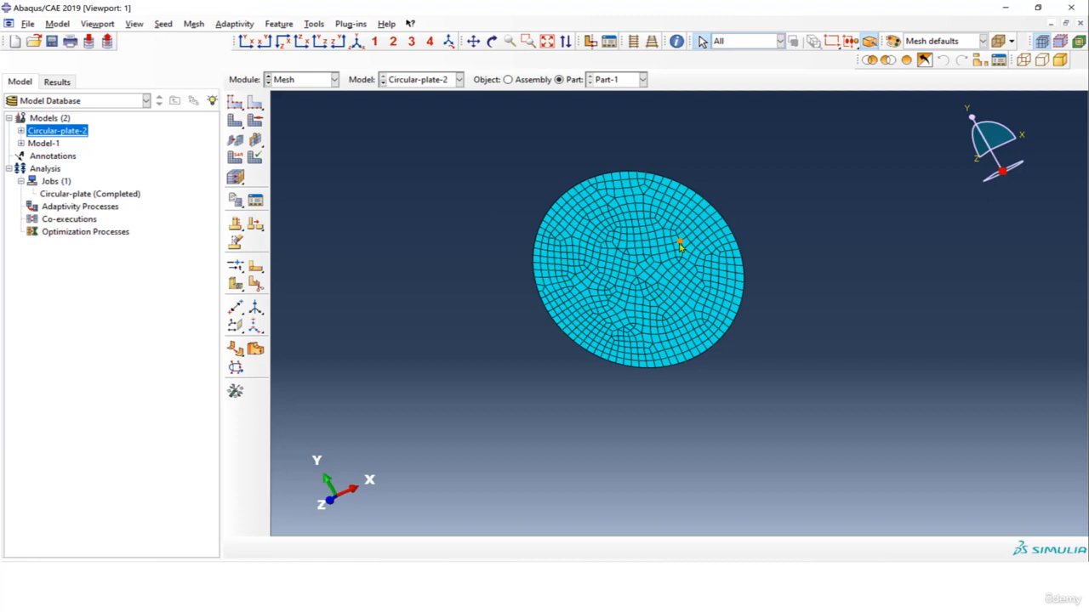
pyautogui.scroll(-2, 678, 246)
pyautogui.scroll(1, 673, 244)
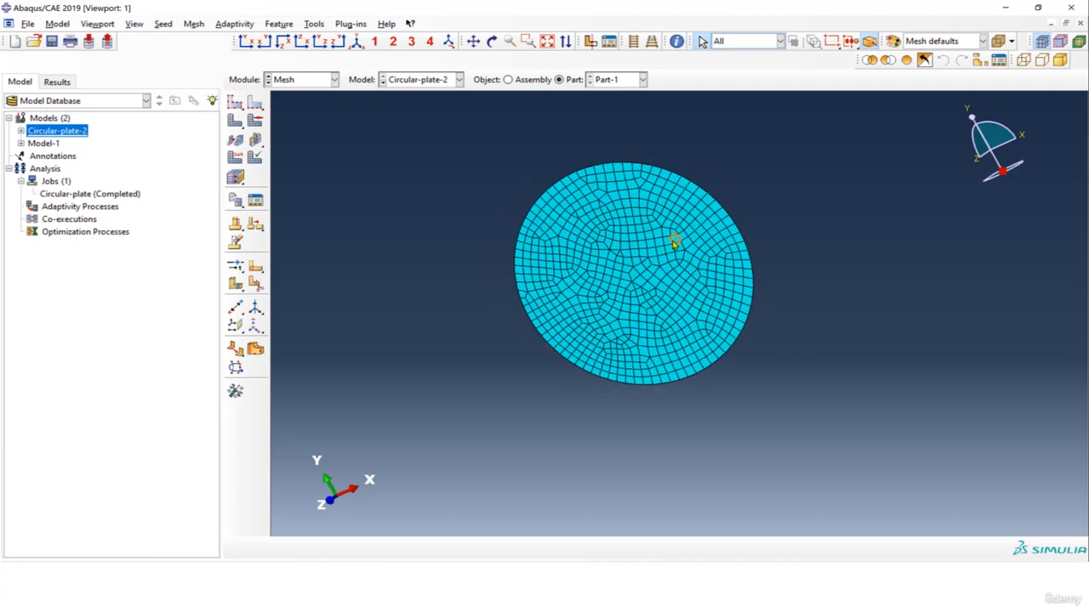
pyautogui.scroll(-2, 630, 222)
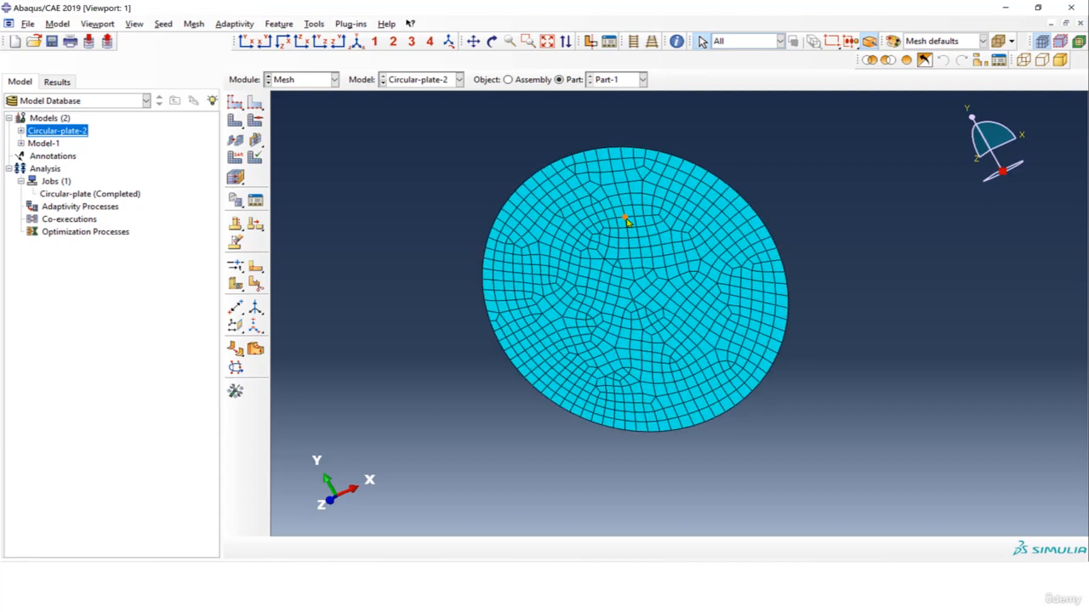
pyautogui.scroll(1, 627, 221)
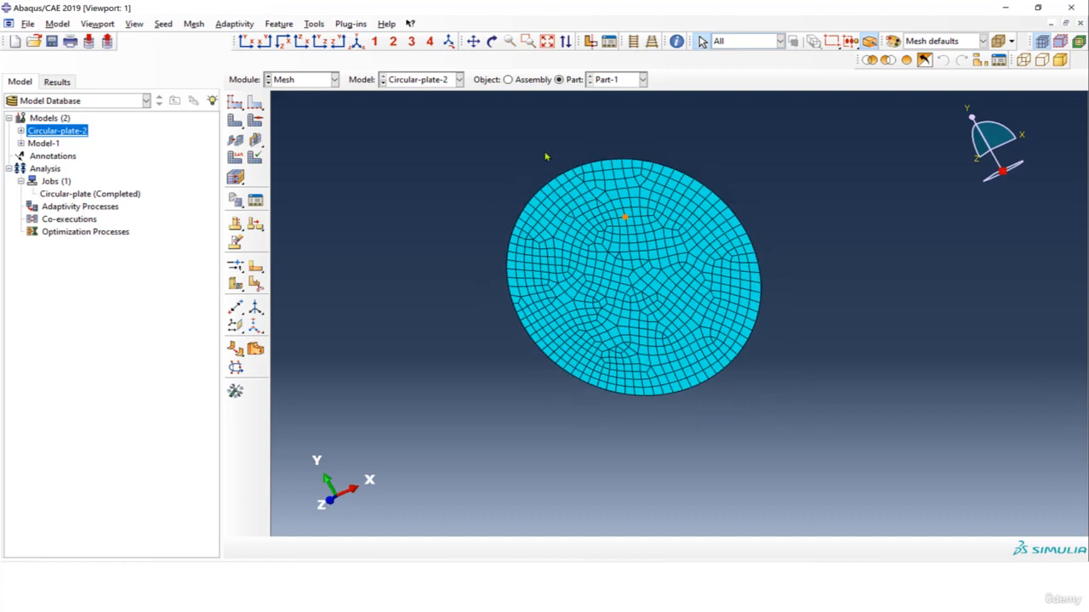
pyautogui.scroll(-1, 548, 159)
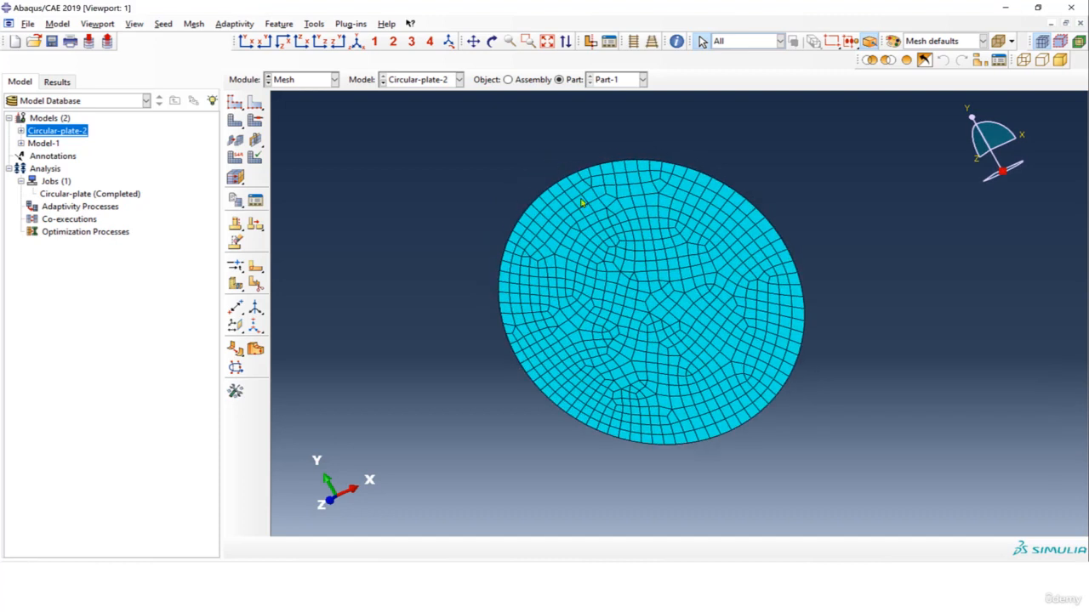
# Create a full analysis job named Circular-plate-2 from the Circular-plate-2 model, keeping the default job settings.
pyautogui.click(58, 182)
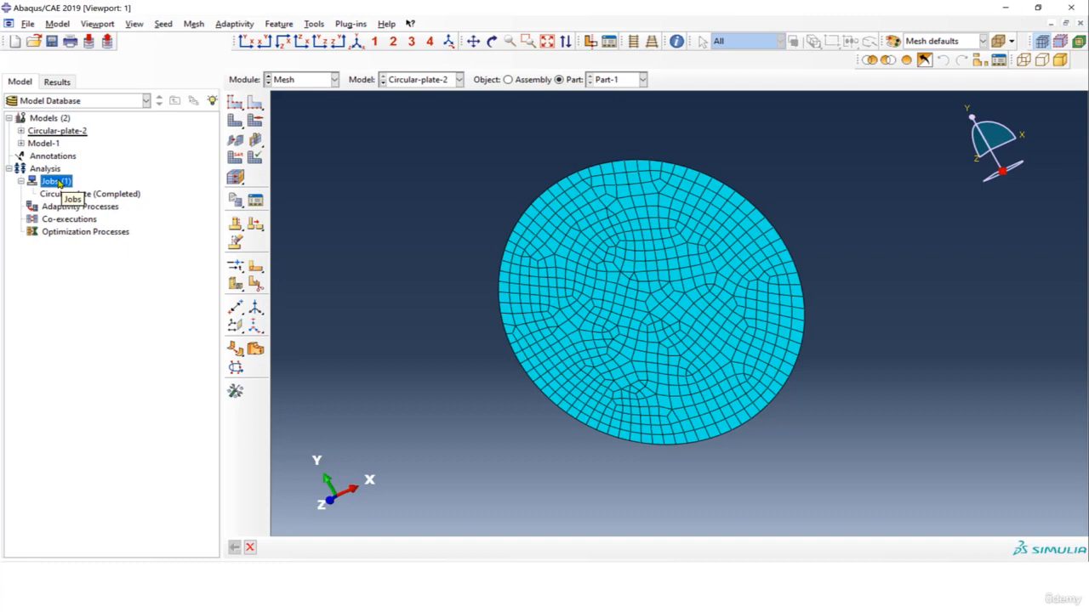
pyautogui.rightClick(59, 183)
pyautogui.click(101, 214)
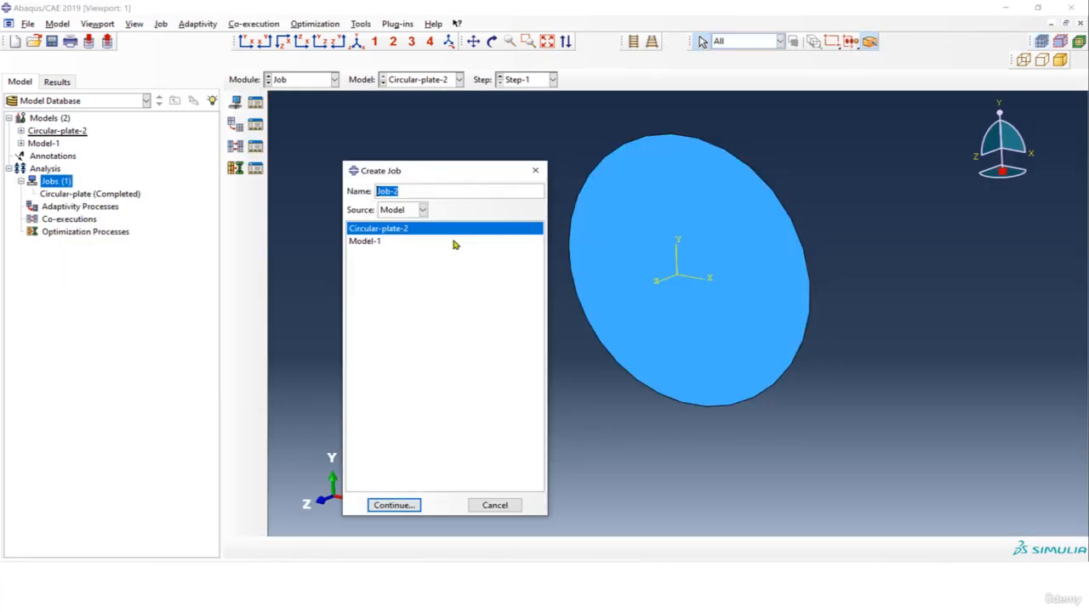
pyautogui.write('C')
pyautogui.click(401, 508)
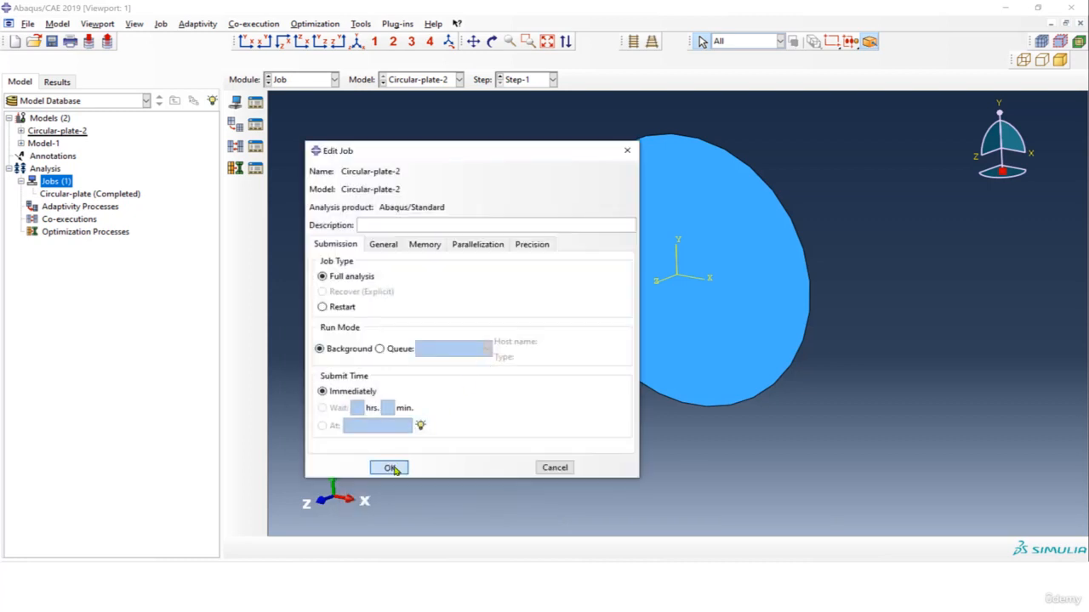
pyautogui.click(390, 467)
# Submit the Circular-plate-2 job and monitor its progress until the analysis finishes.
pyautogui.rightClick(85, 208)
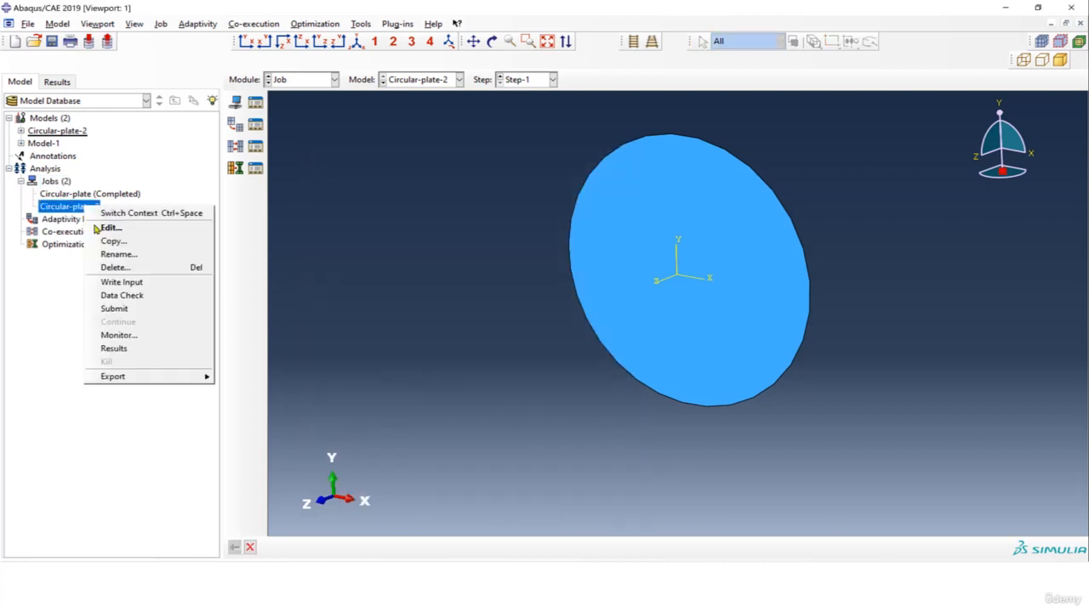
pyautogui.click(136, 312)
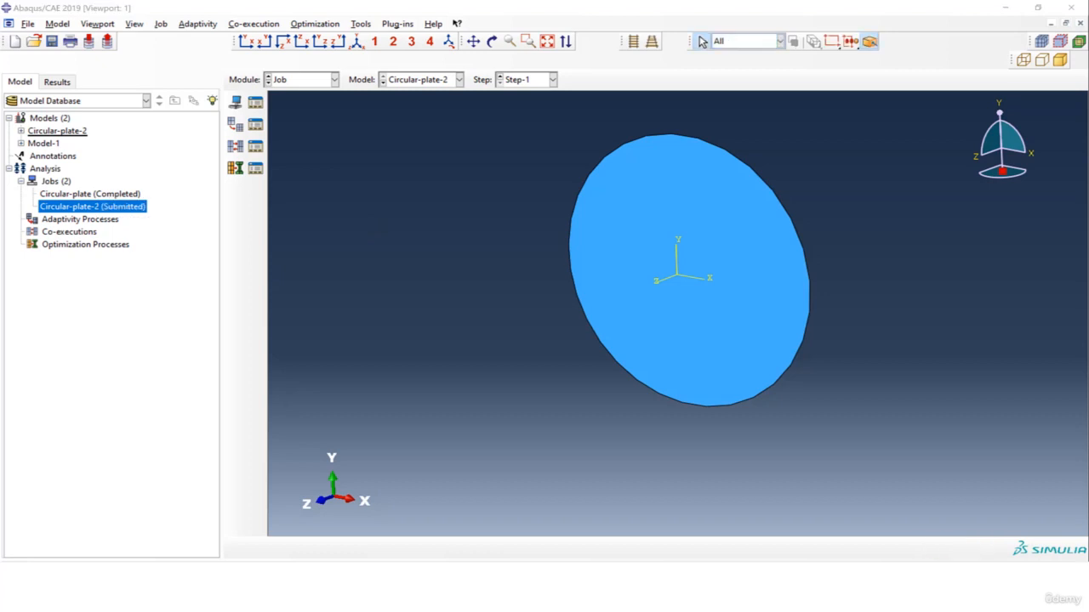
pyautogui.rightClick(123, 209)
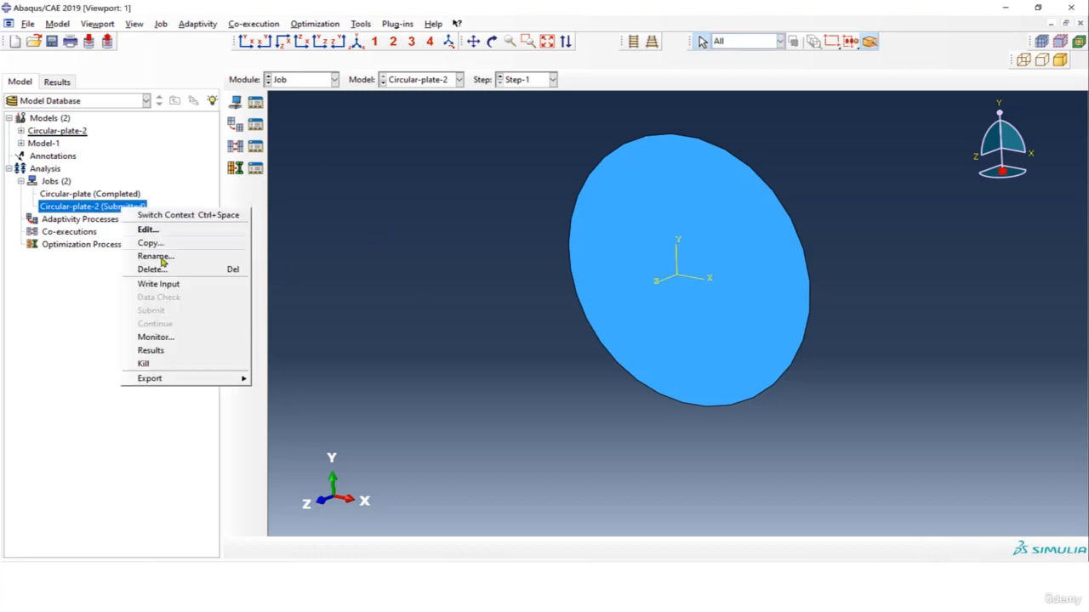
pyautogui.click(177, 337)
pyautogui.moveTo(153, 209); pyautogui.dragTo(339, 109)
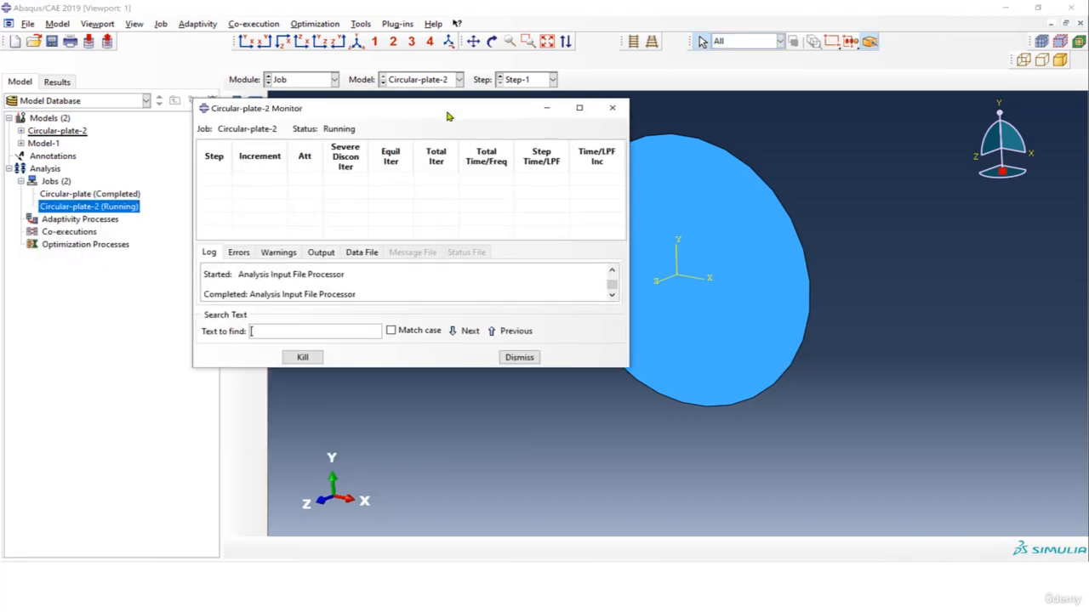
pyautogui.moveTo(368, 366); pyautogui.dragTo(362, 436)
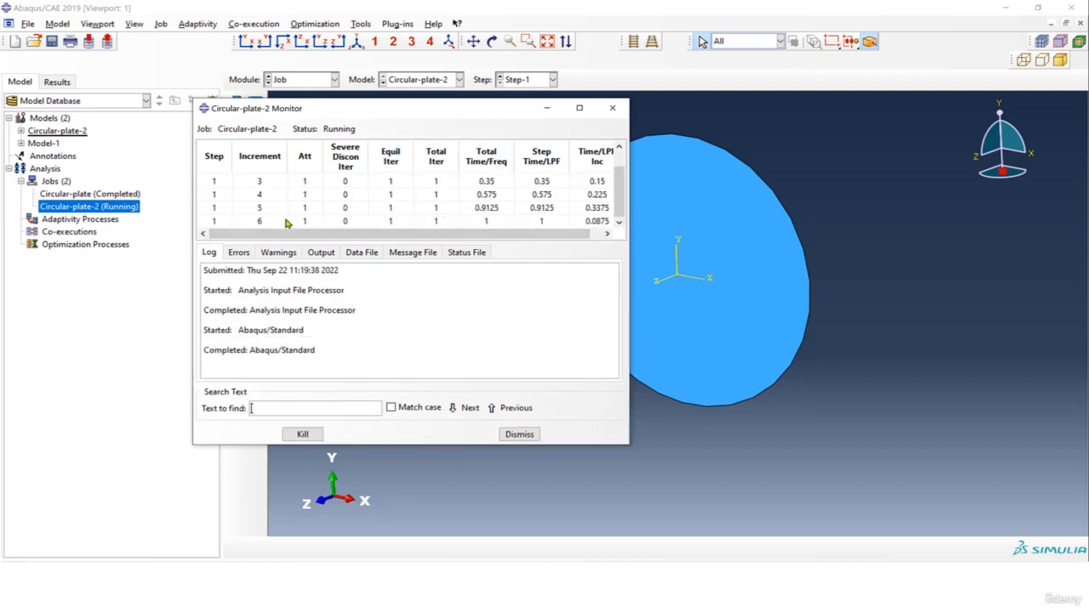
pyautogui.click(612, 108)
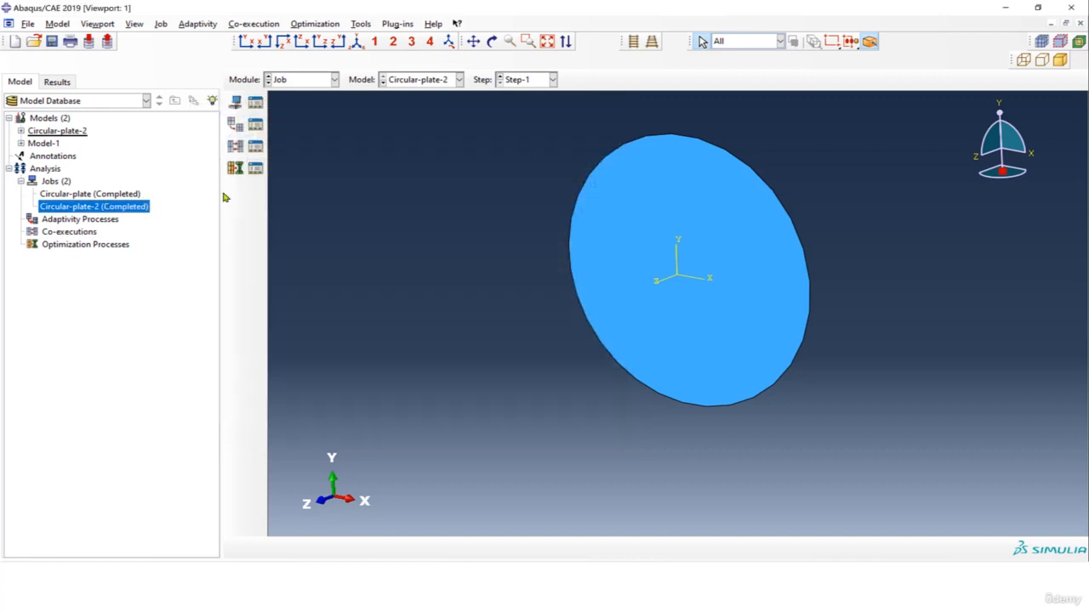
# Open the Circular-plate-2 job results and plot contours of the displacement magnitude U on the deformed plate.
pyautogui.rightClick(115, 209)
pyautogui.click(232, 340)
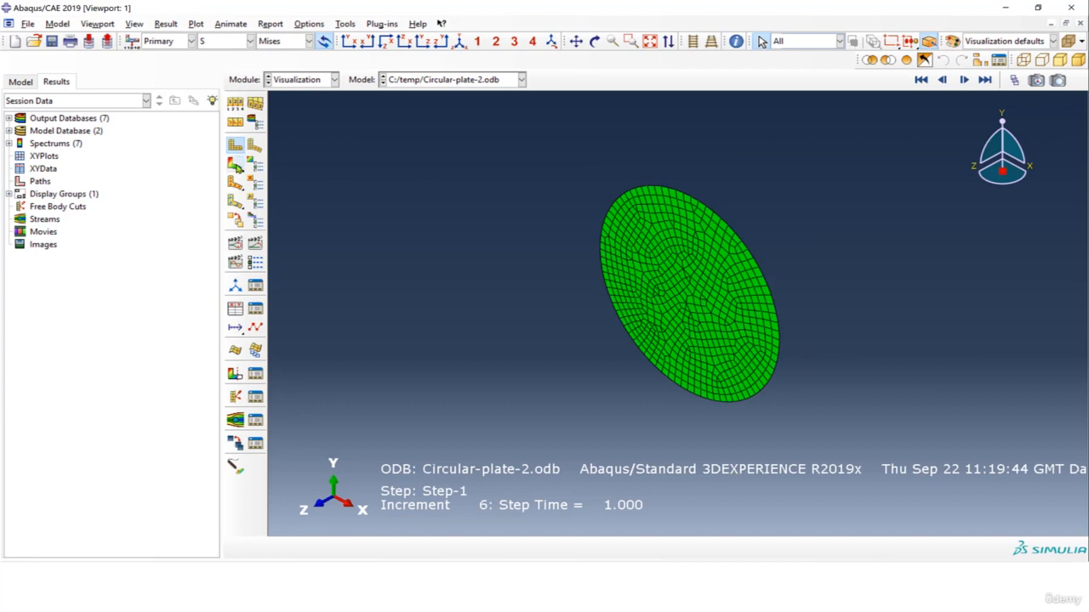
pyautogui.click(237, 169)
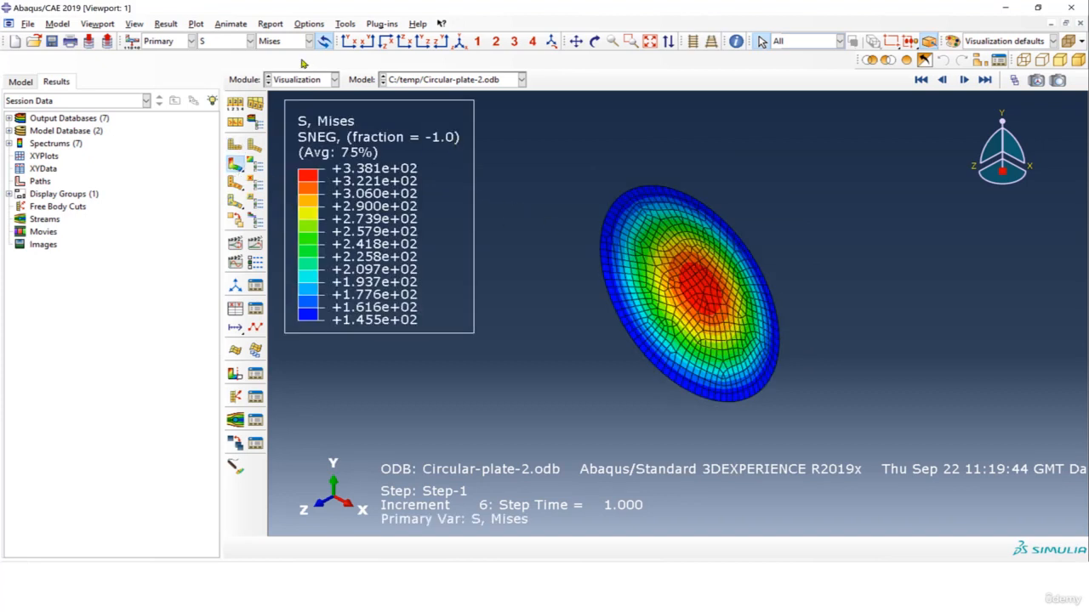
pyautogui.click(242, 42)
pyautogui.click(230, 103)
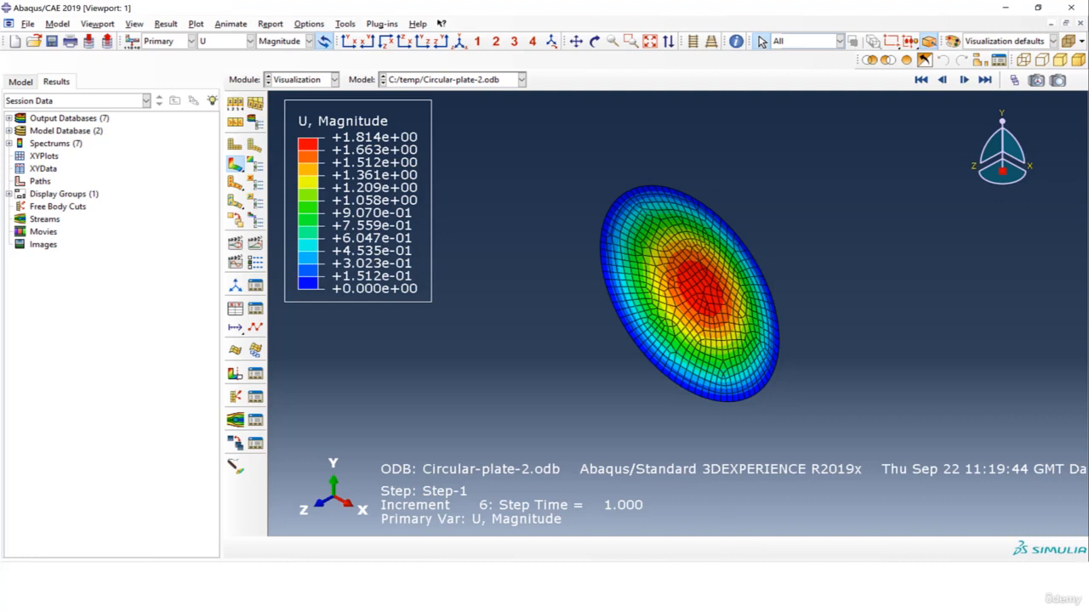
# Switch to the hand-calculation slide in PowerPoint and check the calculated maximum displacement and maximum stress for the circular plate.
pyautogui.moveTo(1088, 202); pyautogui.dragTo(501, 102)
pyautogui.click(904, 101)
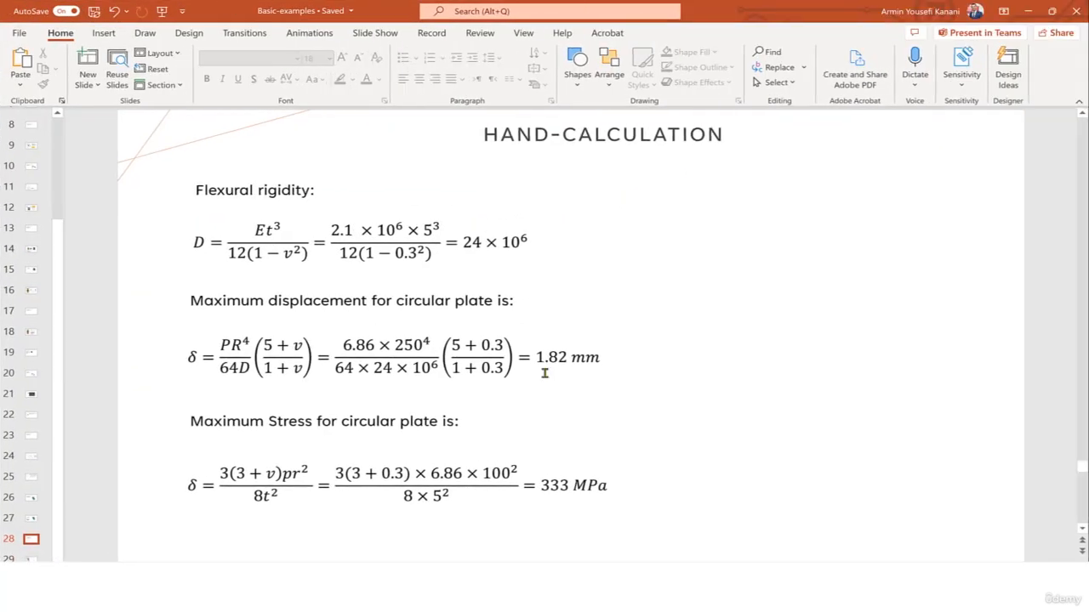
pyautogui.moveTo(542, 360); pyautogui.dragTo(566, 359)
pyautogui.click(550, 361)
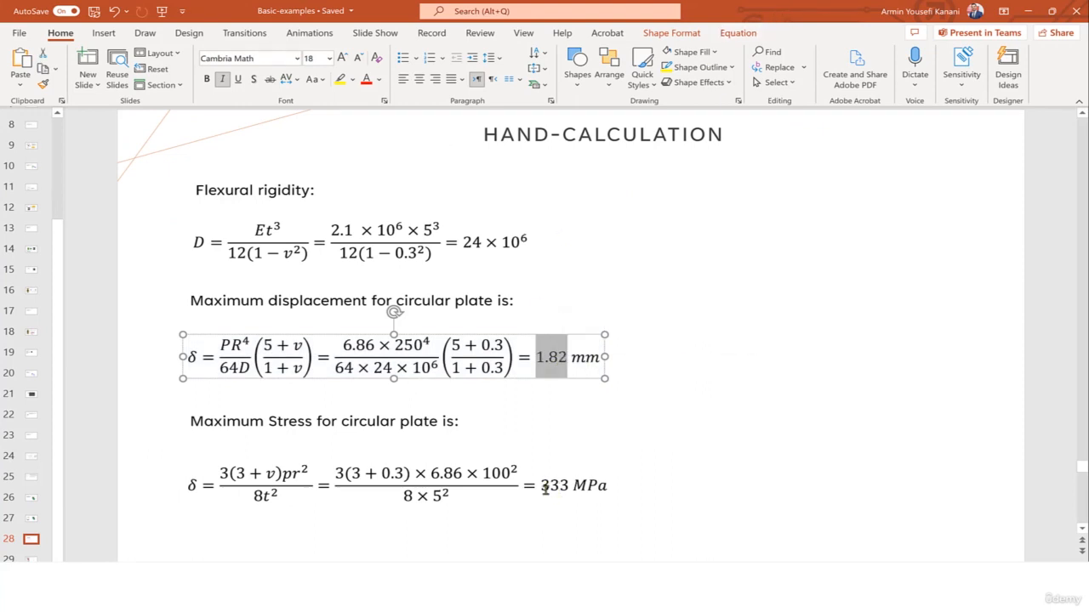
pyautogui.moveTo(542, 486); pyautogui.dragTo(568, 486)
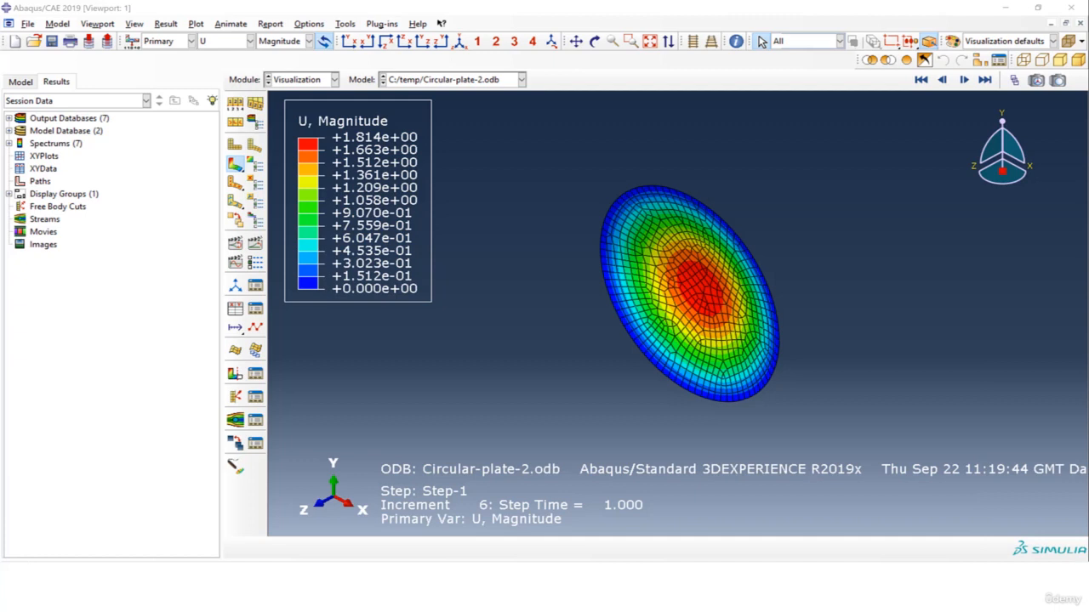
# Switch back to Abaqus and plot the Mises stress contours of the Circular-plate-2 results for comparison with the hand calculation.
pyautogui.click(236, 41)
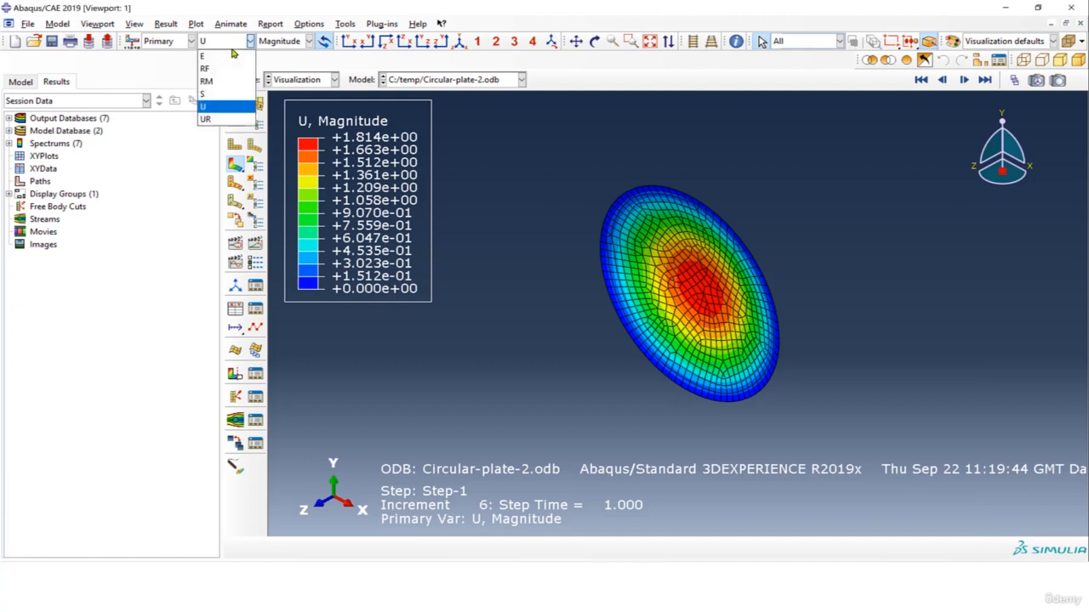
pyautogui.click(235, 98)
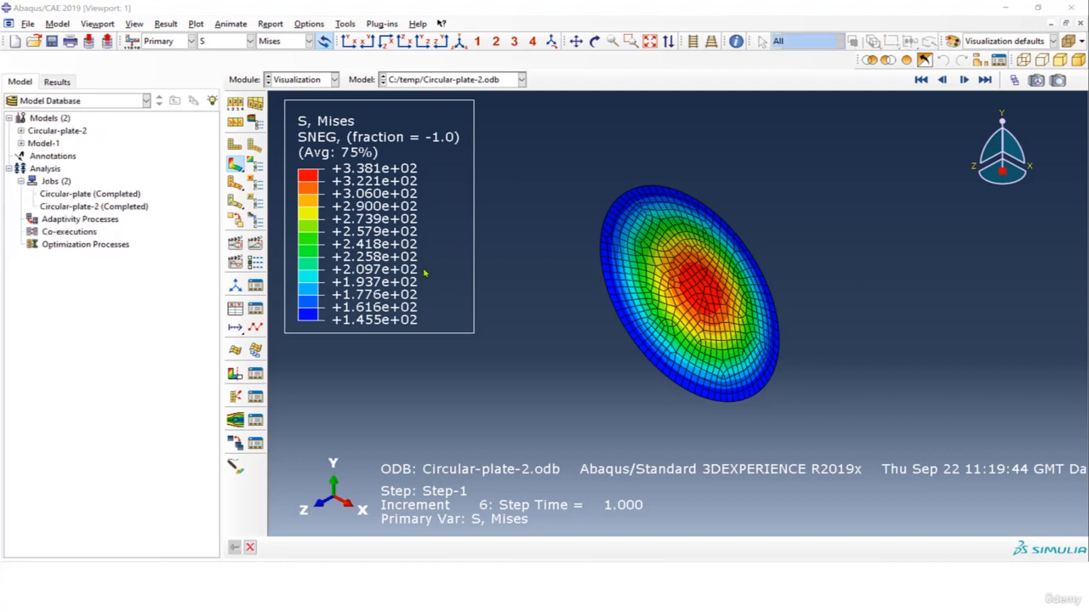
# Reseed the edge of Part-1 in the Circular-plate-2 model with an approximate element size of 4 and remesh the part.
pyautogui.click(22, 132)
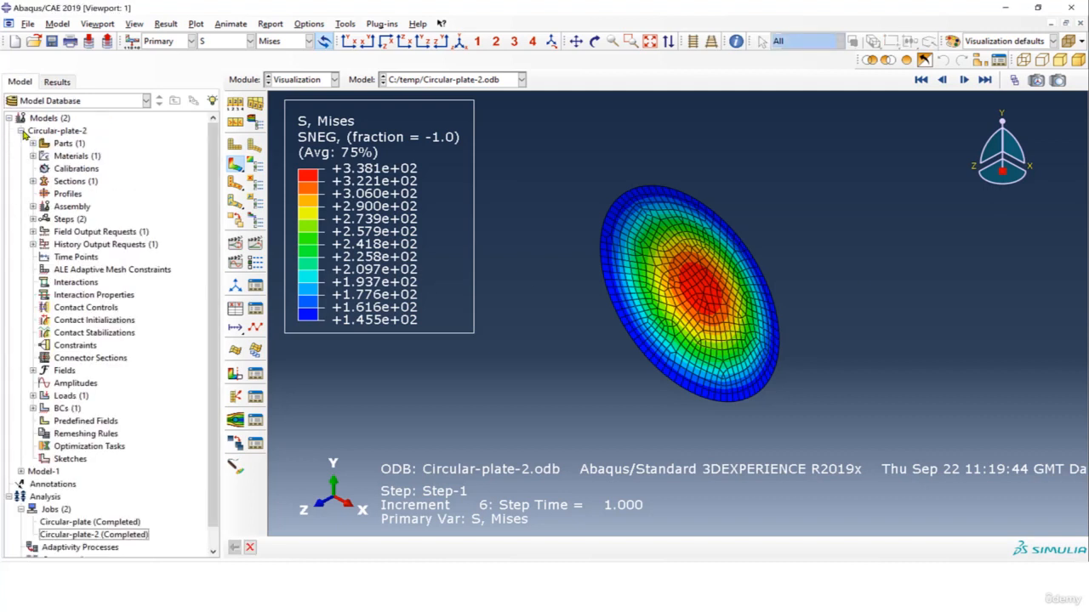
pyautogui.click(308, 79)
pyautogui.click(293, 168)
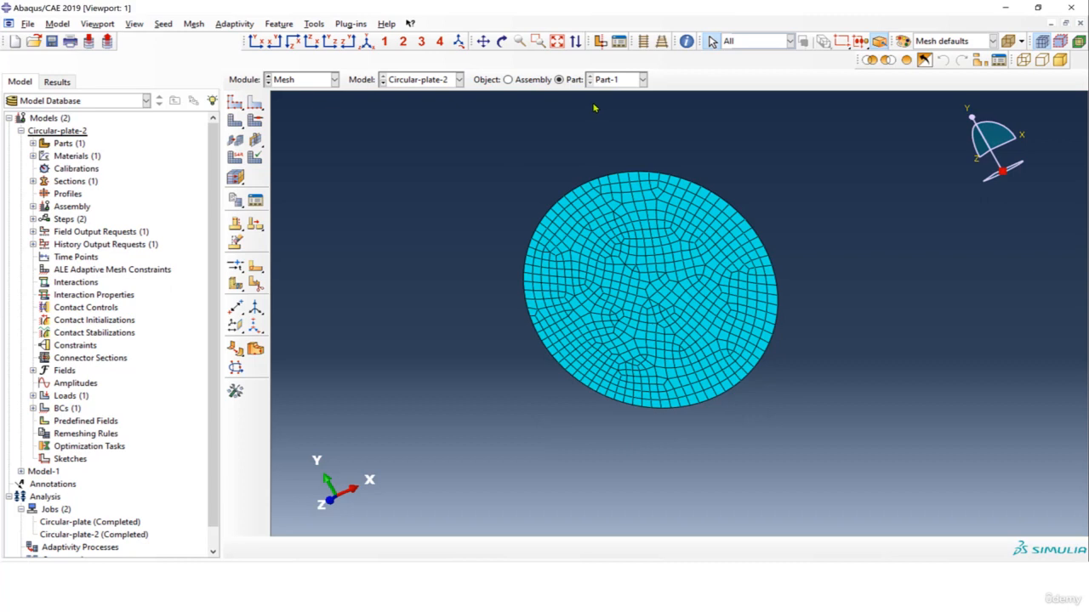
pyautogui.click(255, 101)
pyautogui.moveTo(462, 136); pyautogui.dragTo(893, 476)
pyautogui.click(515, 547)
pyautogui.moveTo(280, 243); pyautogui.dragTo(248, 242)
pyautogui.write('4')
pyautogui.click(260, 405)
pyautogui.click(111, 336)
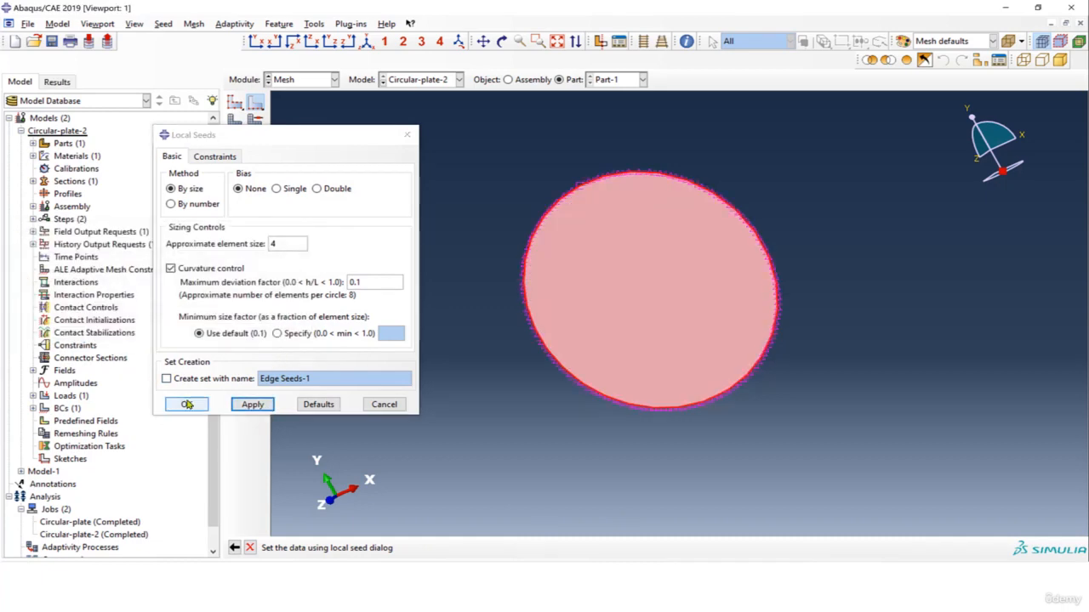
pyautogui.click(183, 404)
pyautogui.click(232, 125)
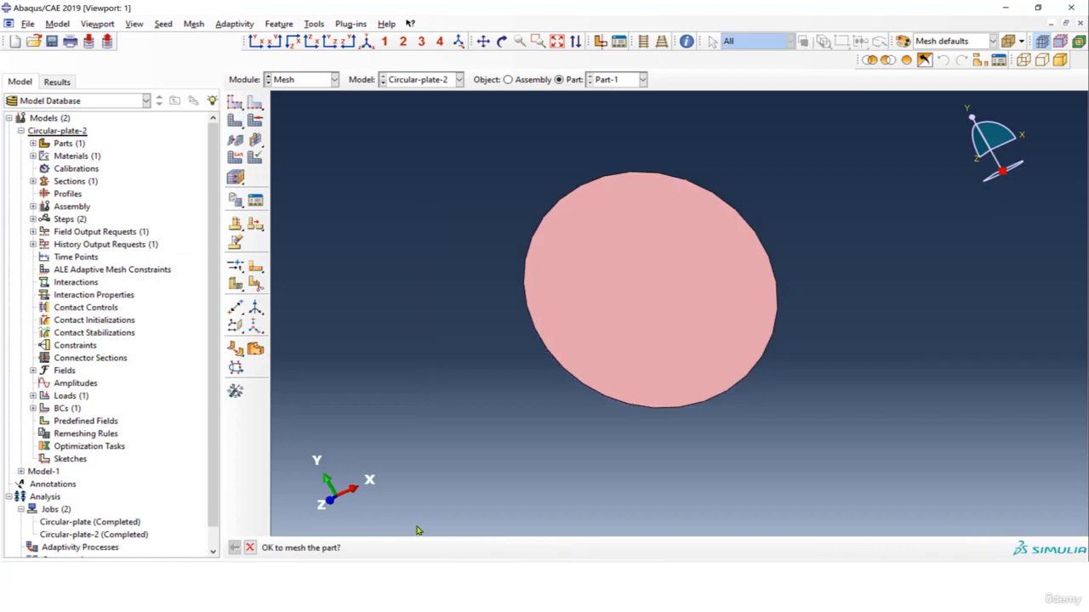
pyautogui.click(355, 548)
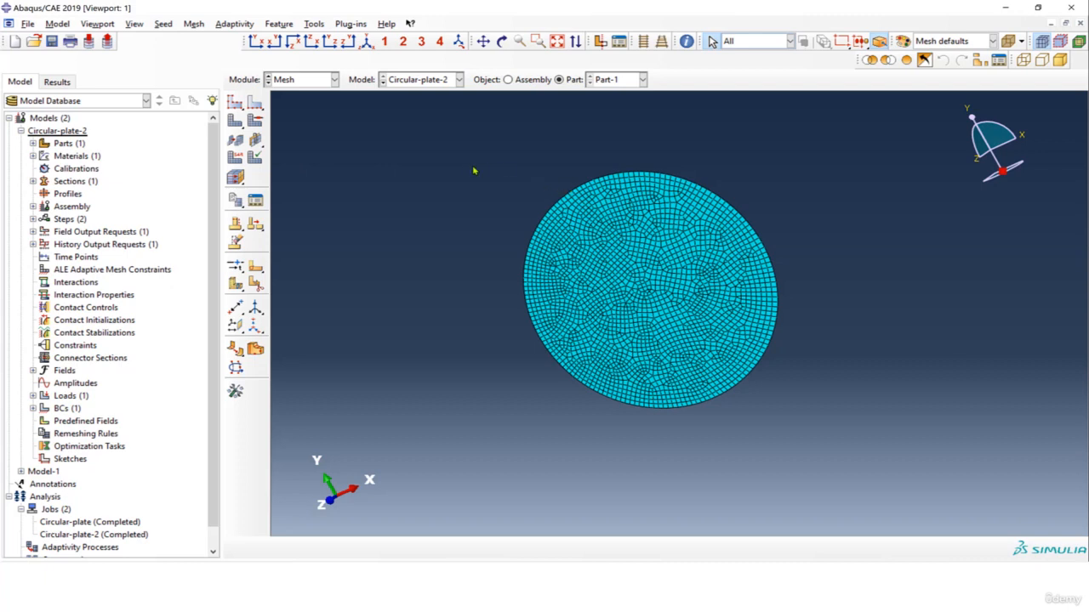
# Resubmit the Circular-plate-2 job with the refined mesh, overwriting the existing job files.
pyautogui.click(21, 131)
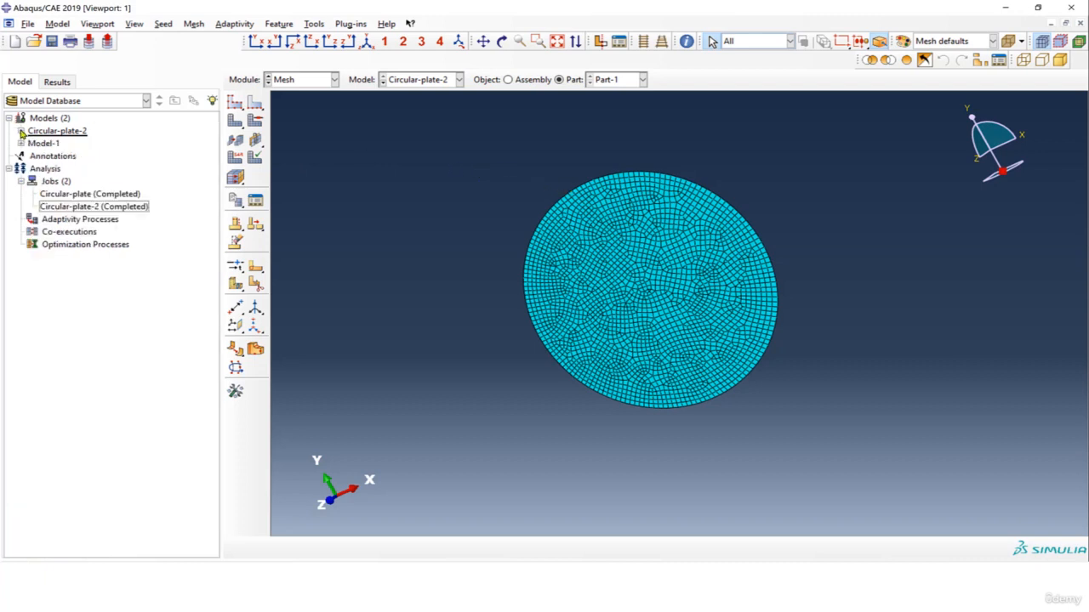
pyautogui.click(85, 208)
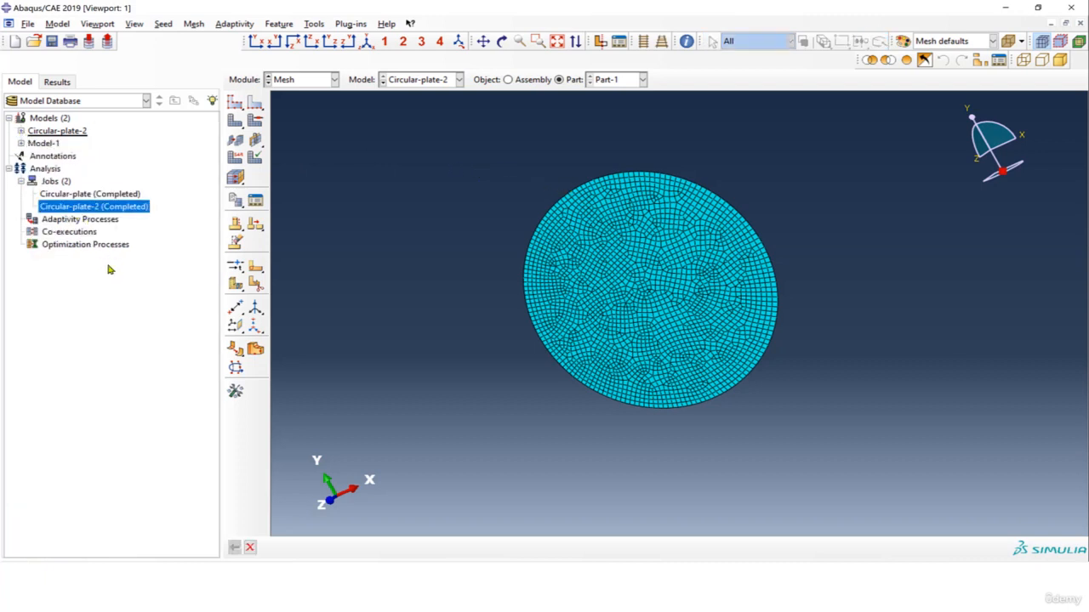
pyautogui.rightClick(86, 209)
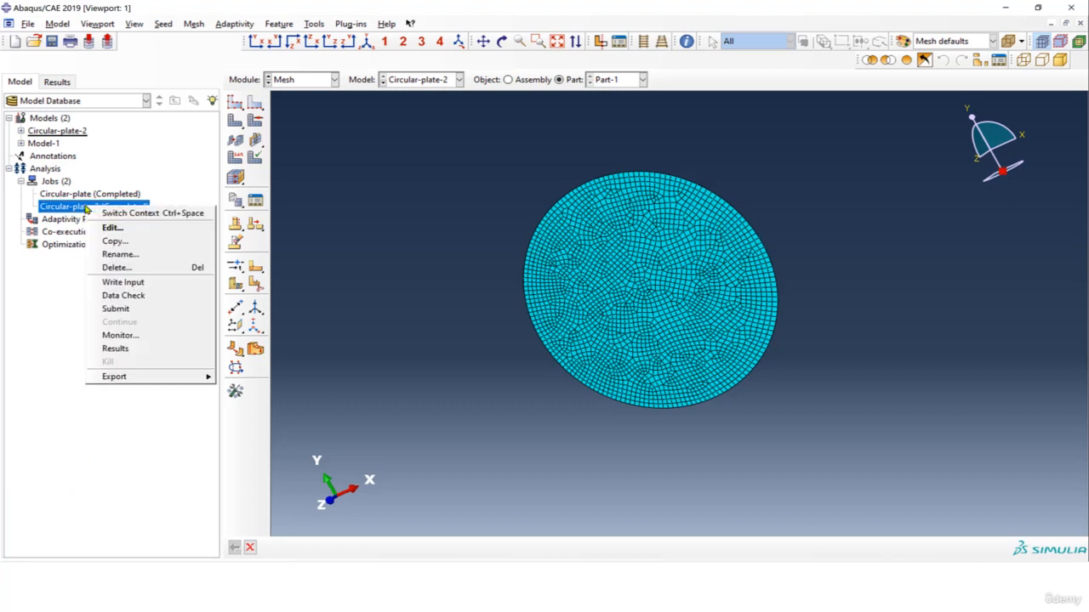
pyautogui.click(115, 295)
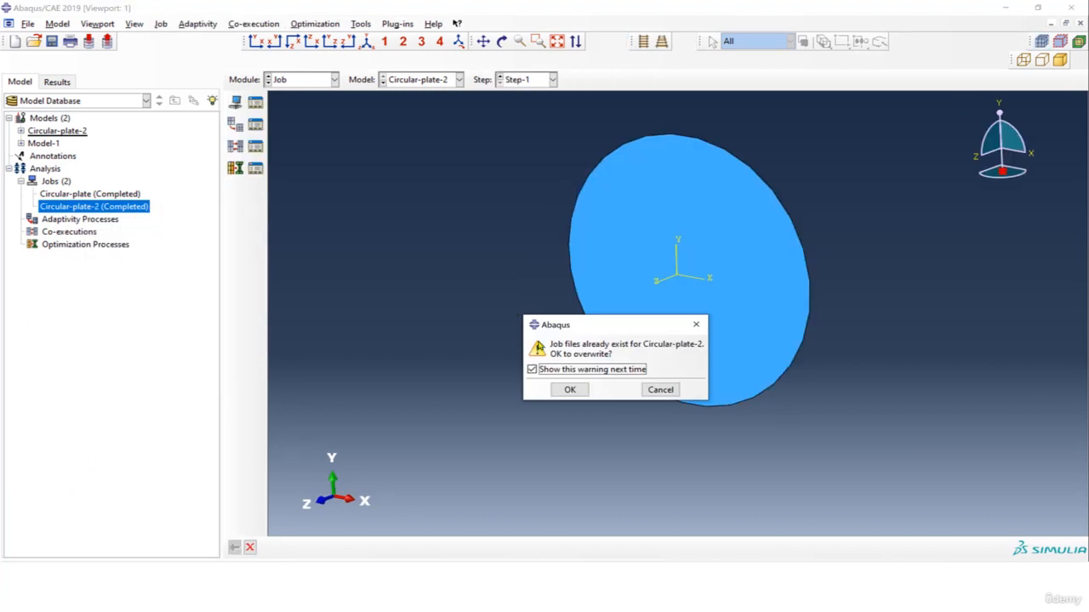
pyautogui.click(568, 390)
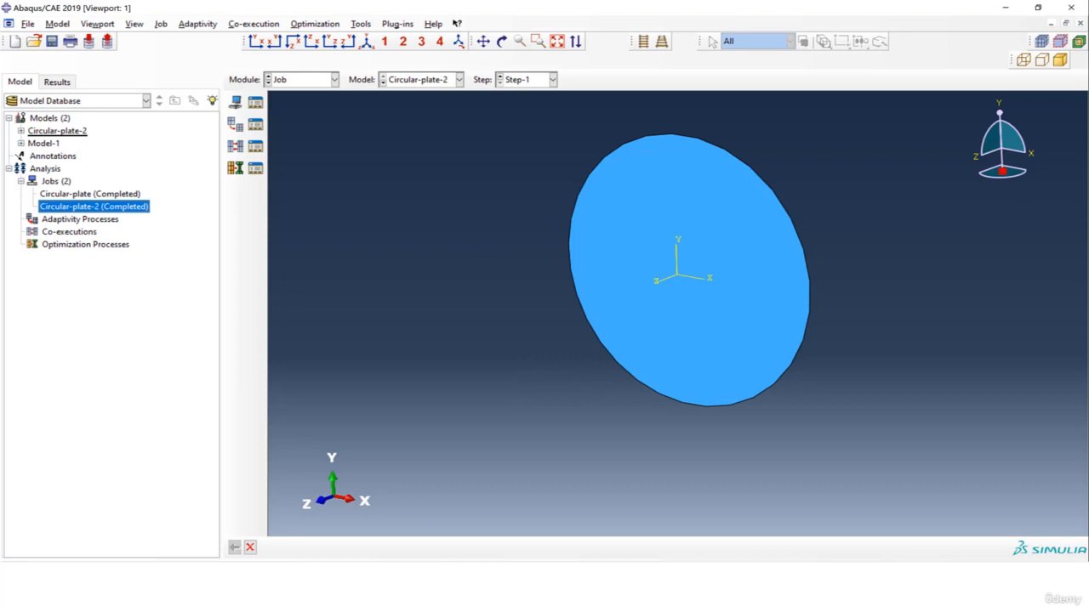
# Open the results of the rerun Circular-plate-2 job and plot the Mises stress contours on the deformed plate.
pyautogui.rightClick(108, 211)
pyautogui.click(155, 353)
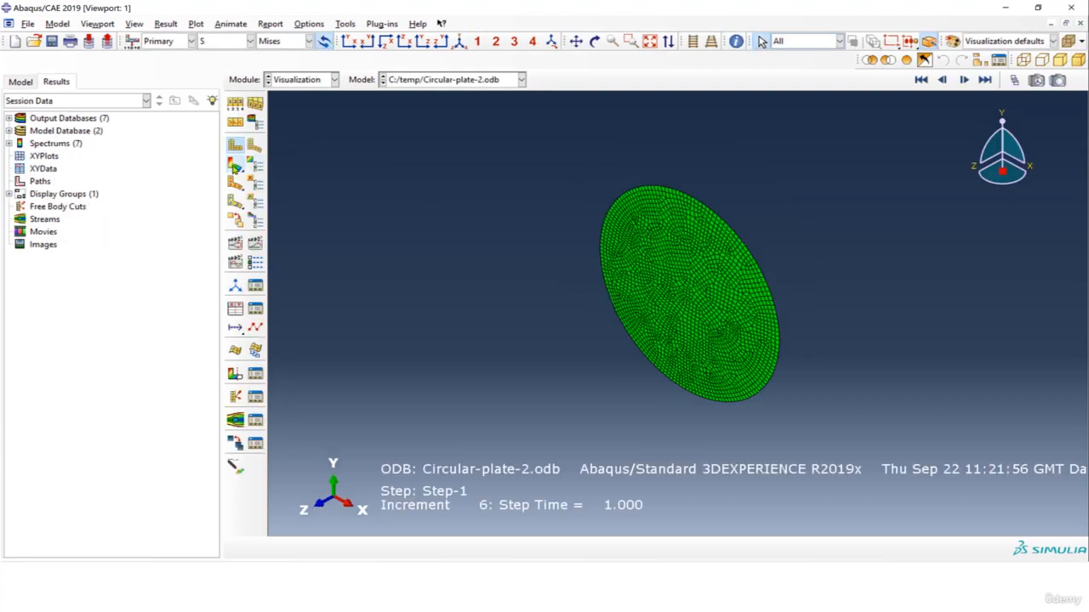
pyautogui.click(235, 166)
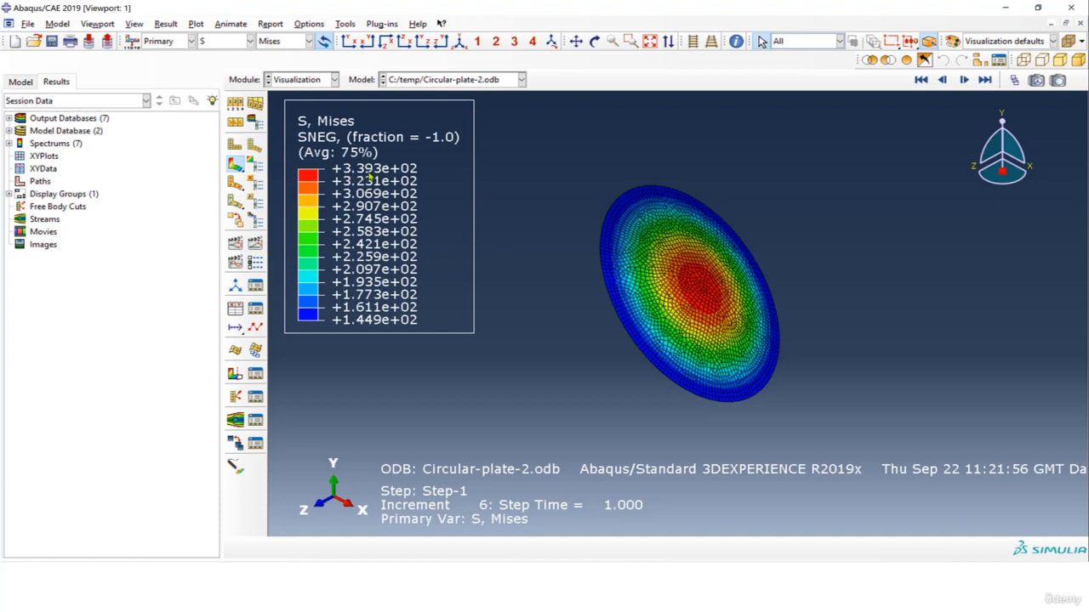
# Plot the displacement magnitude U contours for the refined mesh and examine the maximum displacement near the plate's centre.
pyautogui.click(235, 41)
pyautogui.click(217, 106)
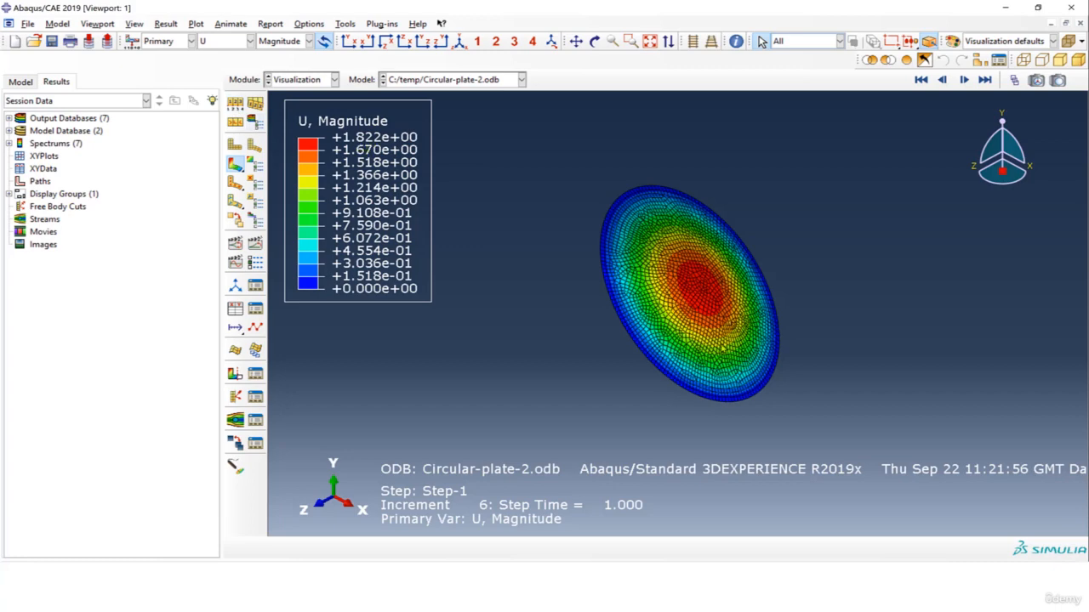
pyautogui.scroll(3, 723, 344)
pyautogui.scroll(1, 643, 257)
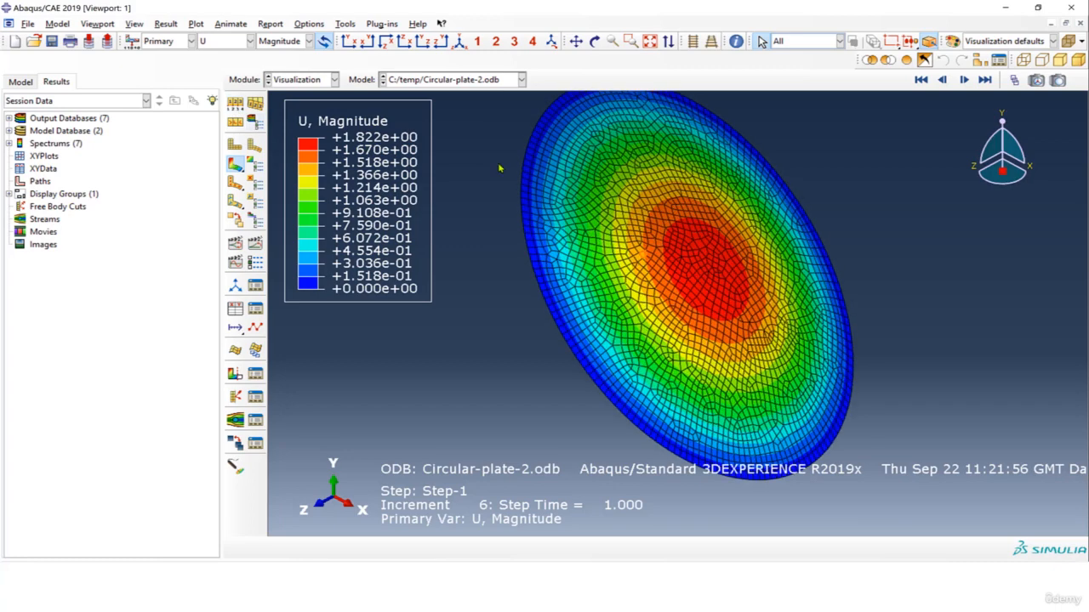
# Return to the Mises stress S contours and examine the peak stress at the centre of the refined plate.
pyautogui.click(250, 41)
pyautogui.click(235, 93)
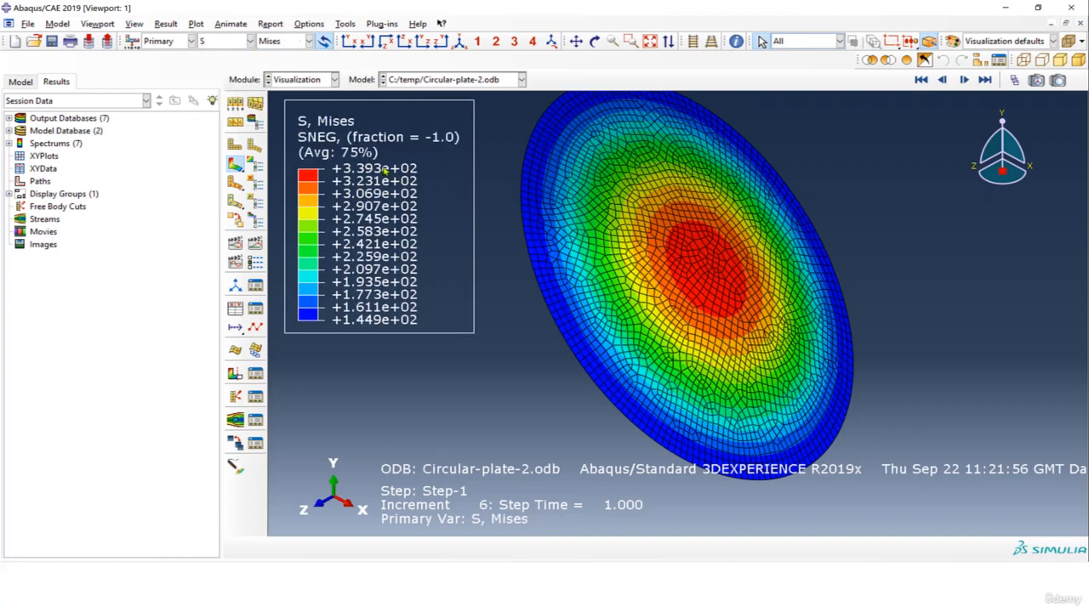
pyautogui.scroll(2, 723, 282)
pyautogui.scroll(1, 712, 274)
pyautogui.scroll(-3, 712, 274)
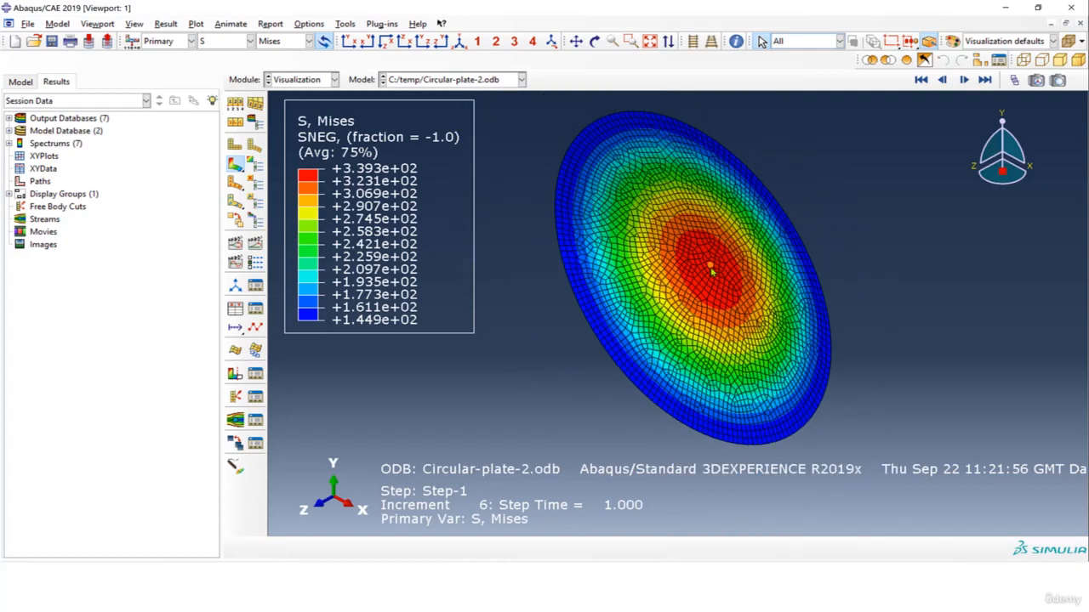
pyautogui.scroll(-1, 712, 270)
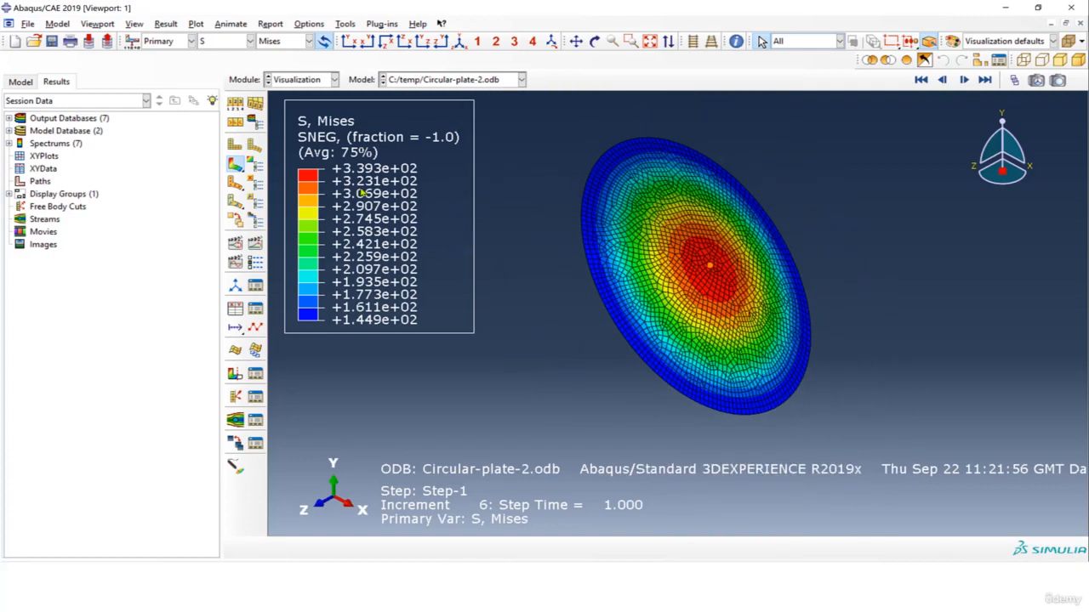